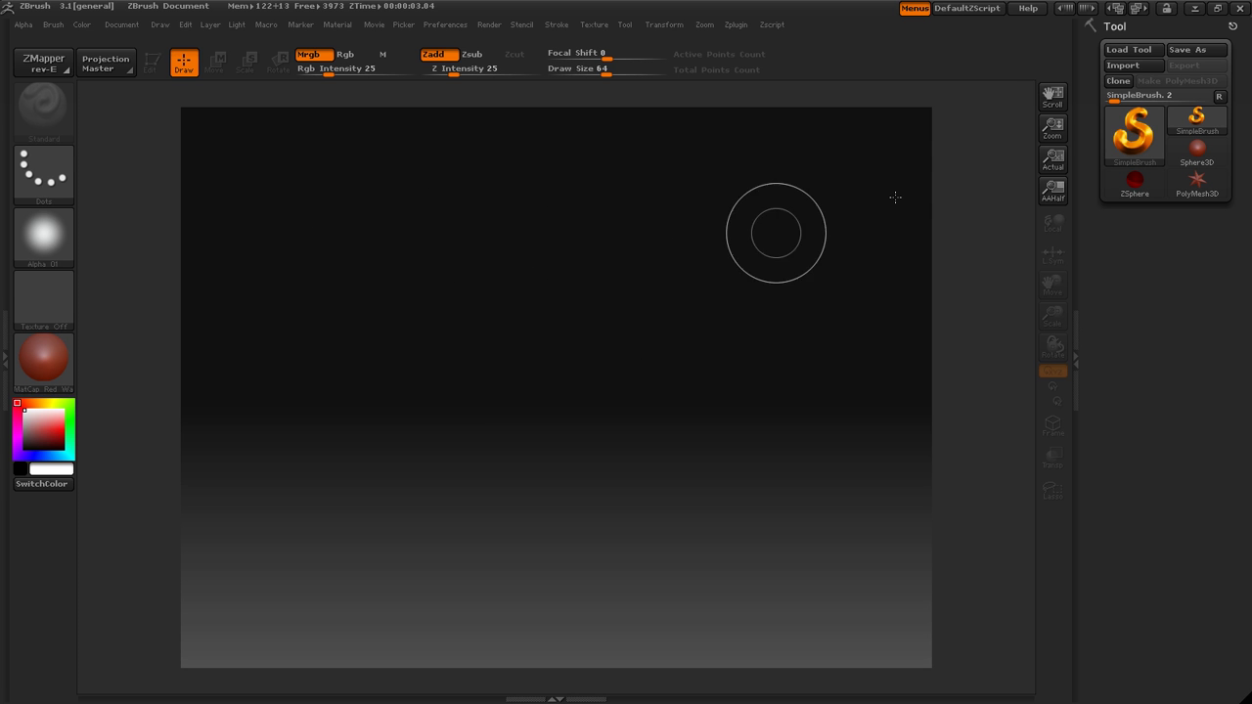
- Draw a Sphere3D in the middle of the canvas and convert it into an editable PolyMesh3D
click(1132, 135)
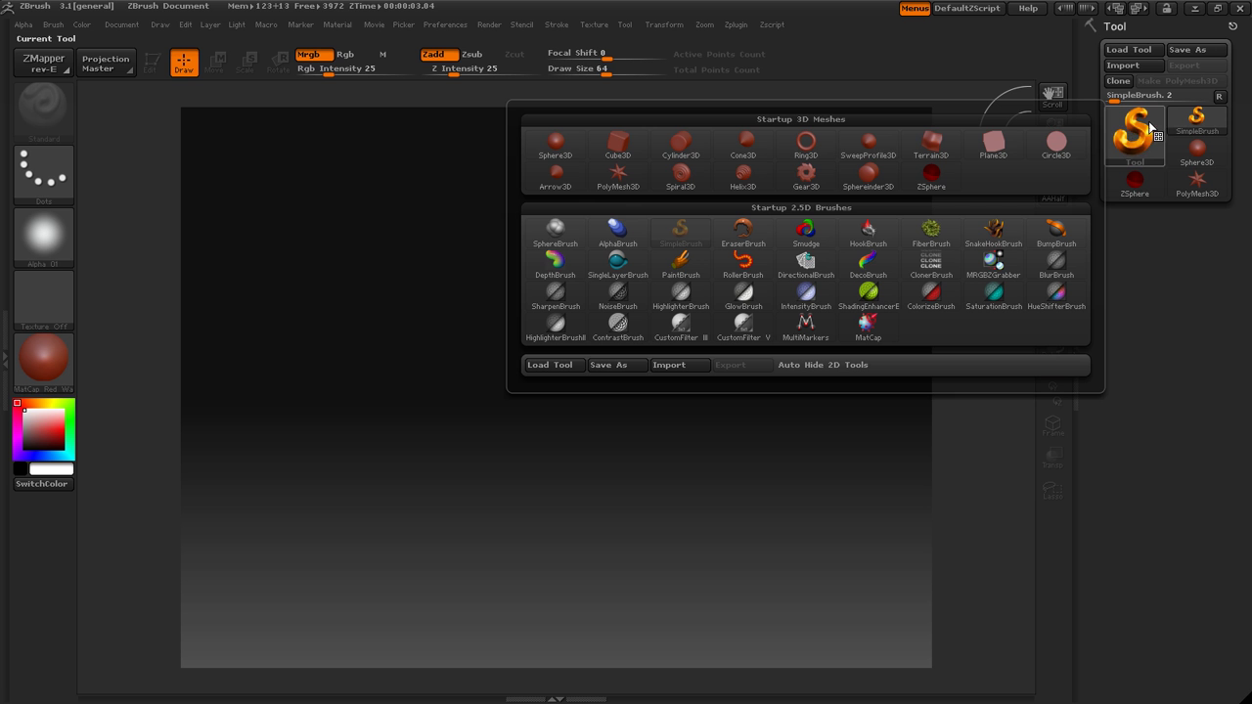
click(557, 145)
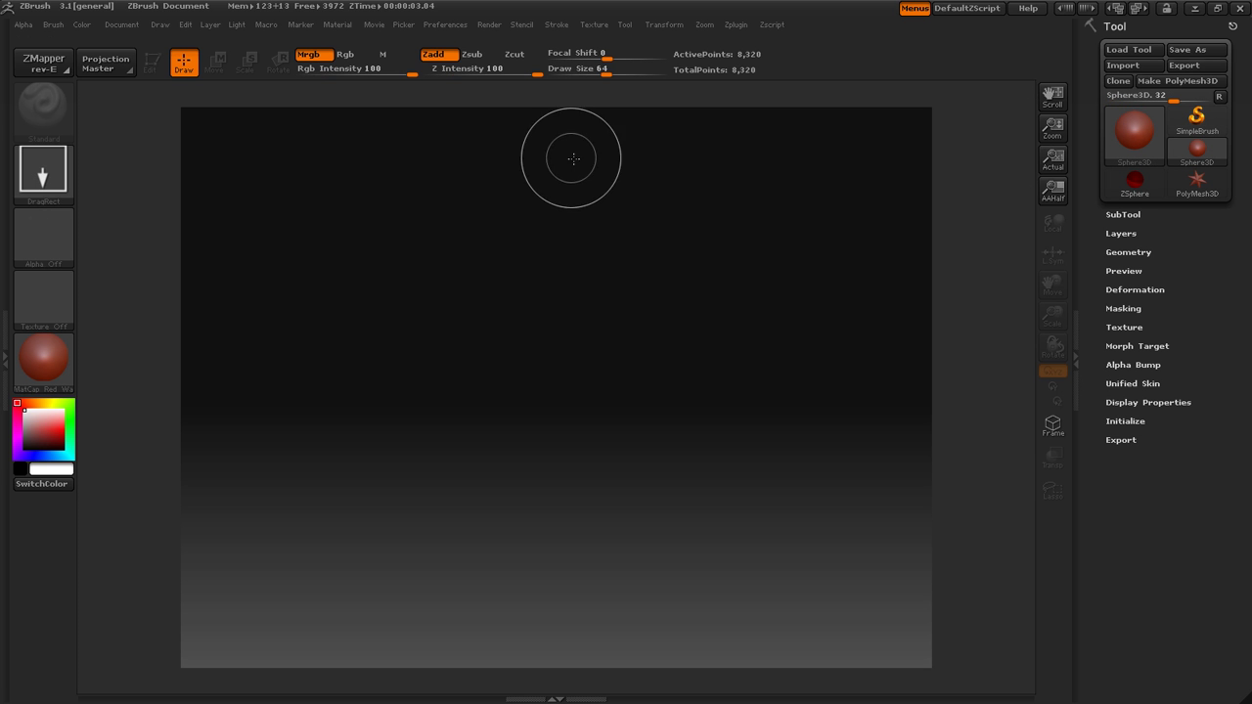
mouse_move(509, 345)
mouse_down()
mouse_move(858, 394)
mouse_move(596, 514)
mouse_move(620, 519)
mouse_move(594, 460)
mouse_up()
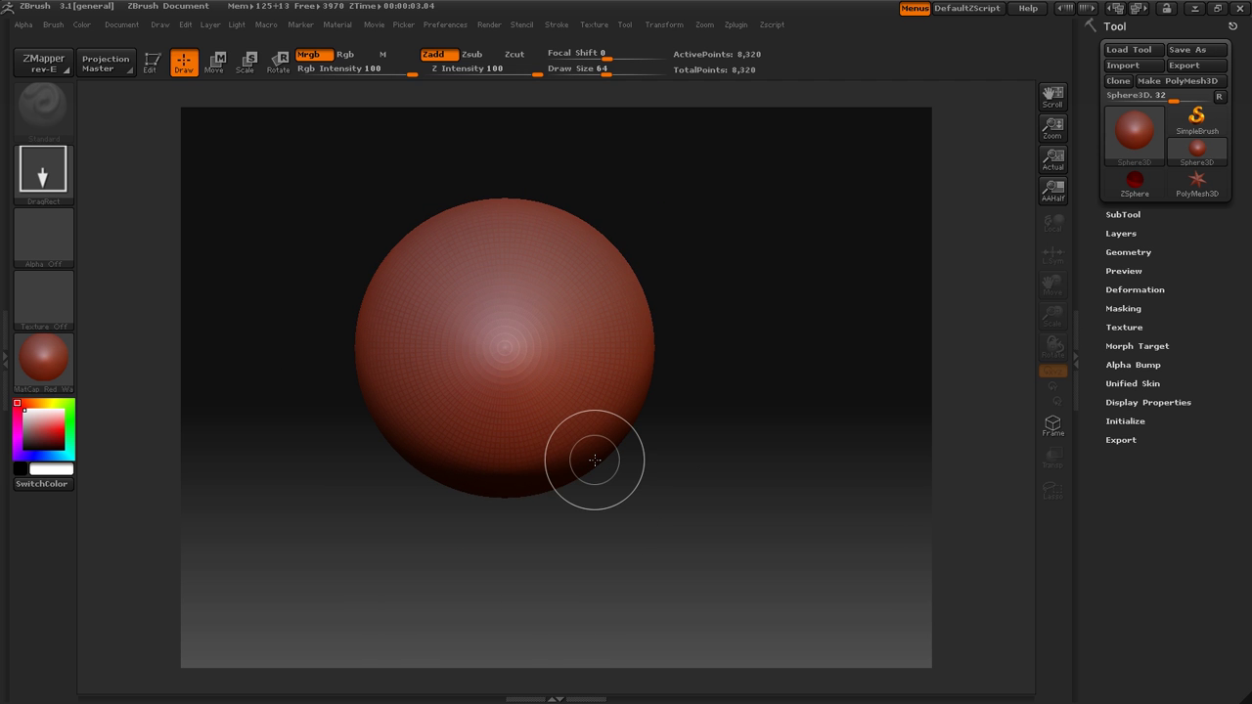
key(t)
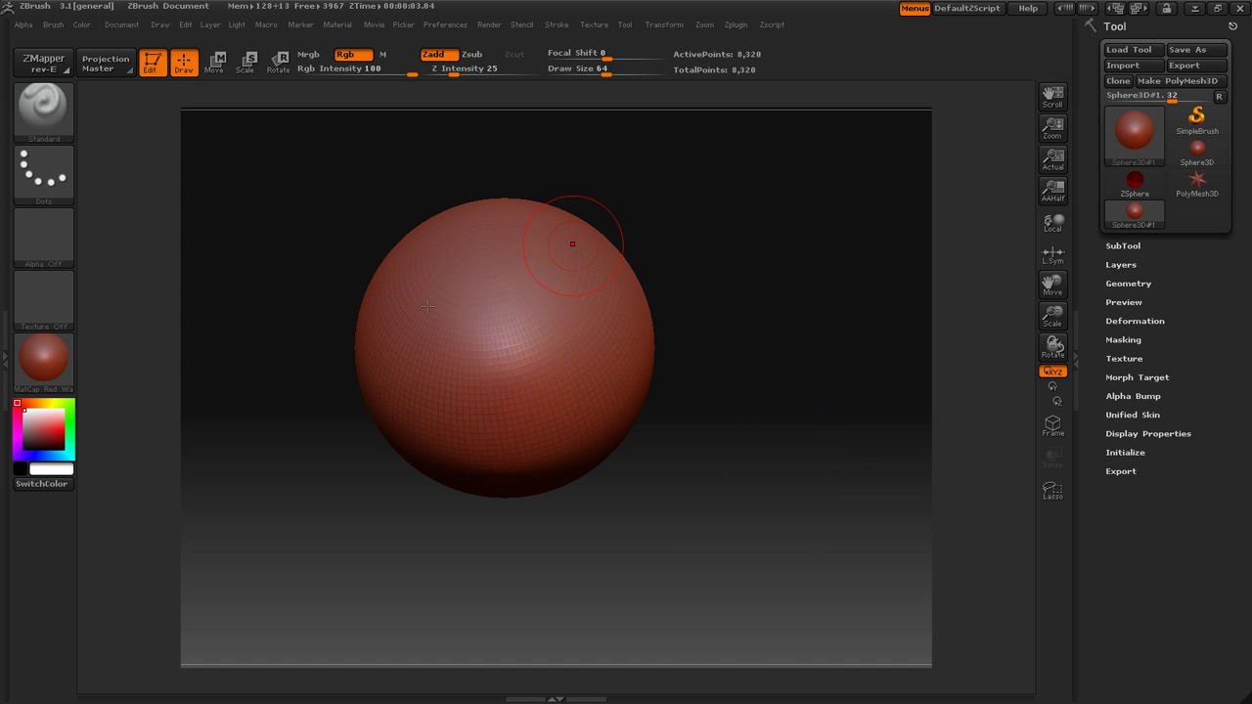
click(1167, 85)
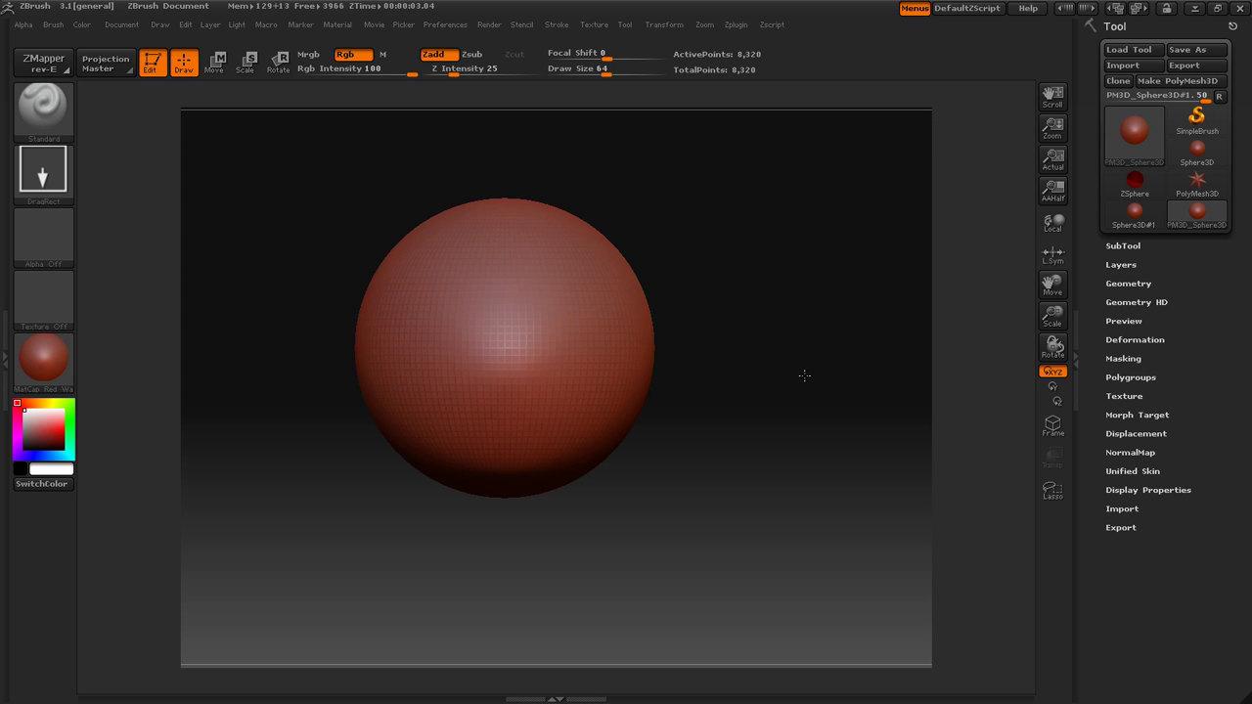
- Activate sculpting symmetry for the sphere
alt+drag(760, 313, 880, 327)
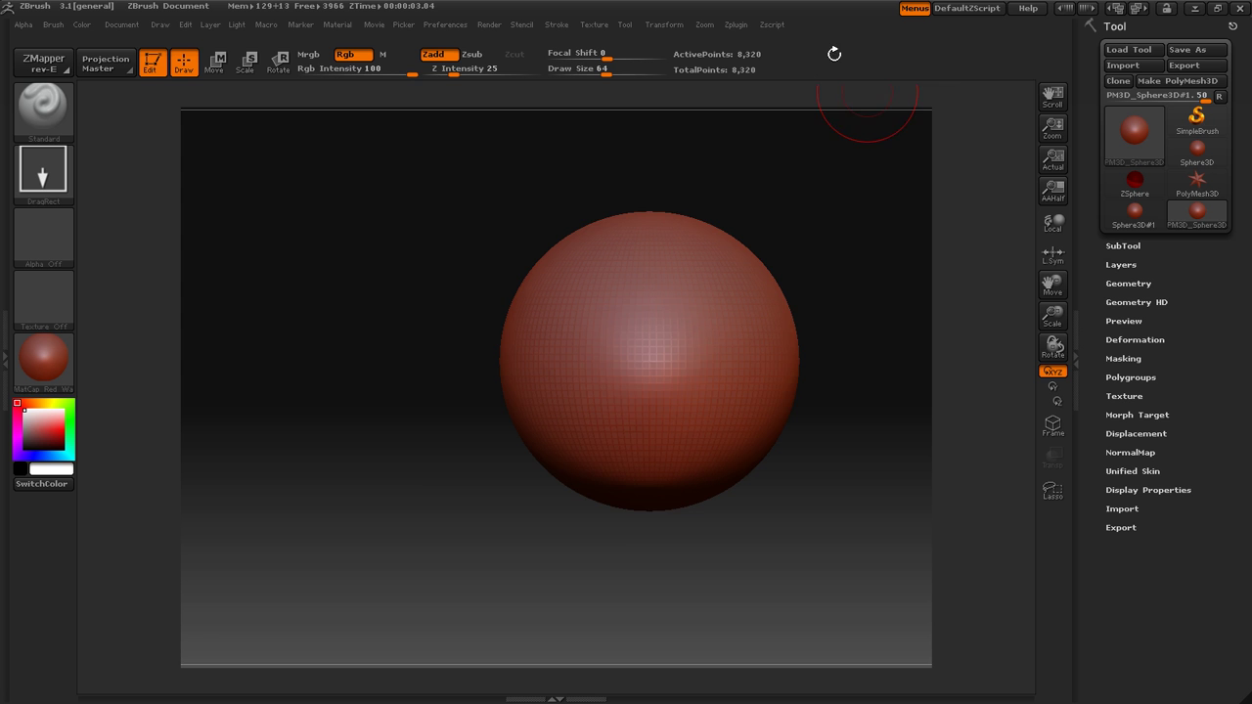
mouse_move(812, 200)
alt+mouse_down()
mouse_move(761, 254)
mouse_move(715, 226)
alt+mouse_up()
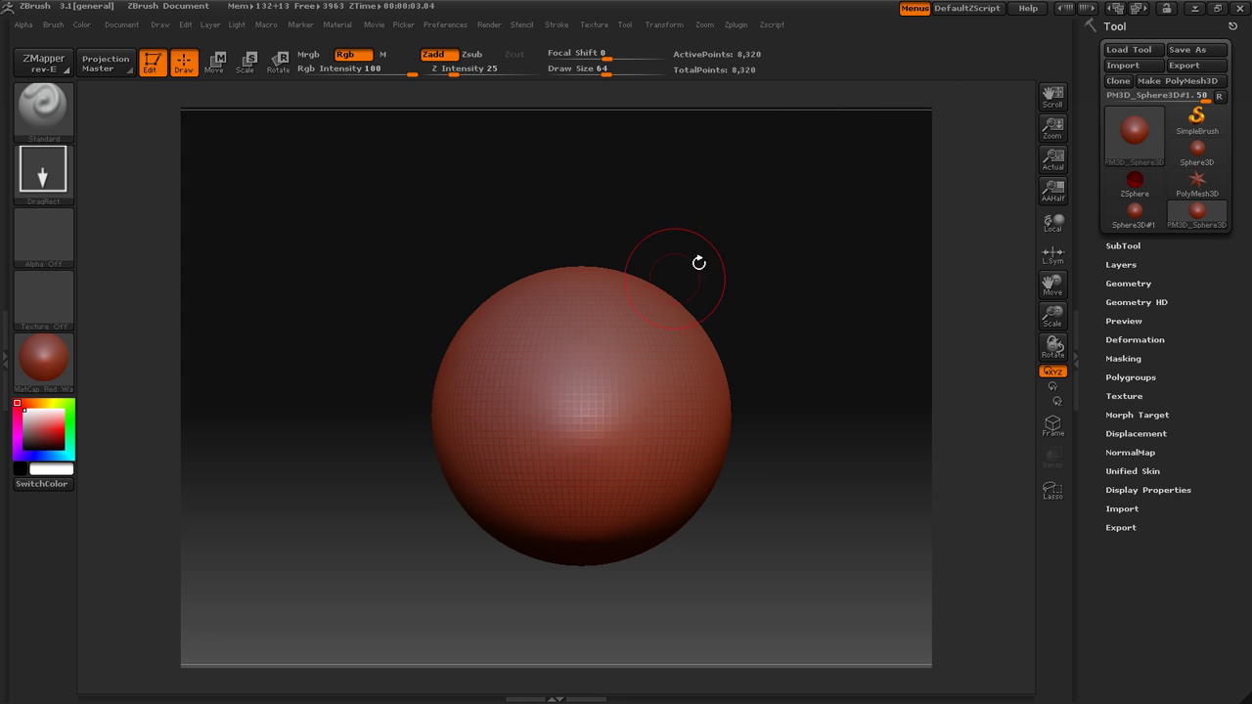
click(665, 26)
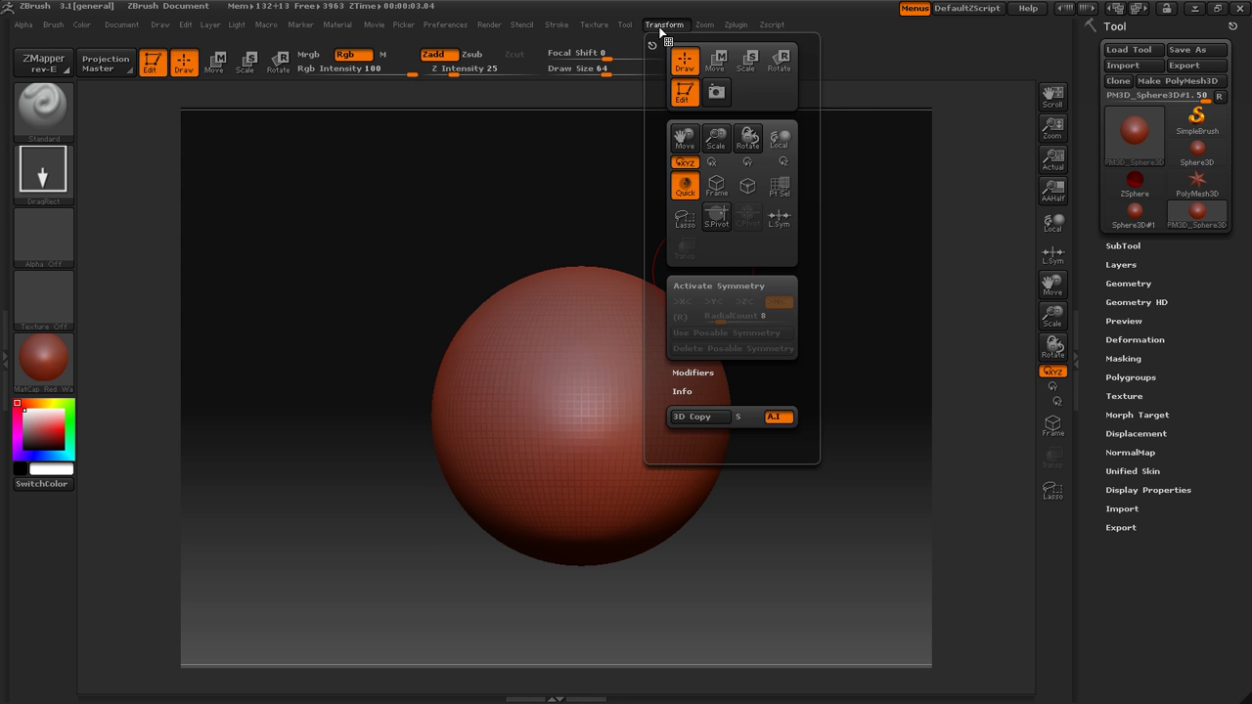
click(693, 288)
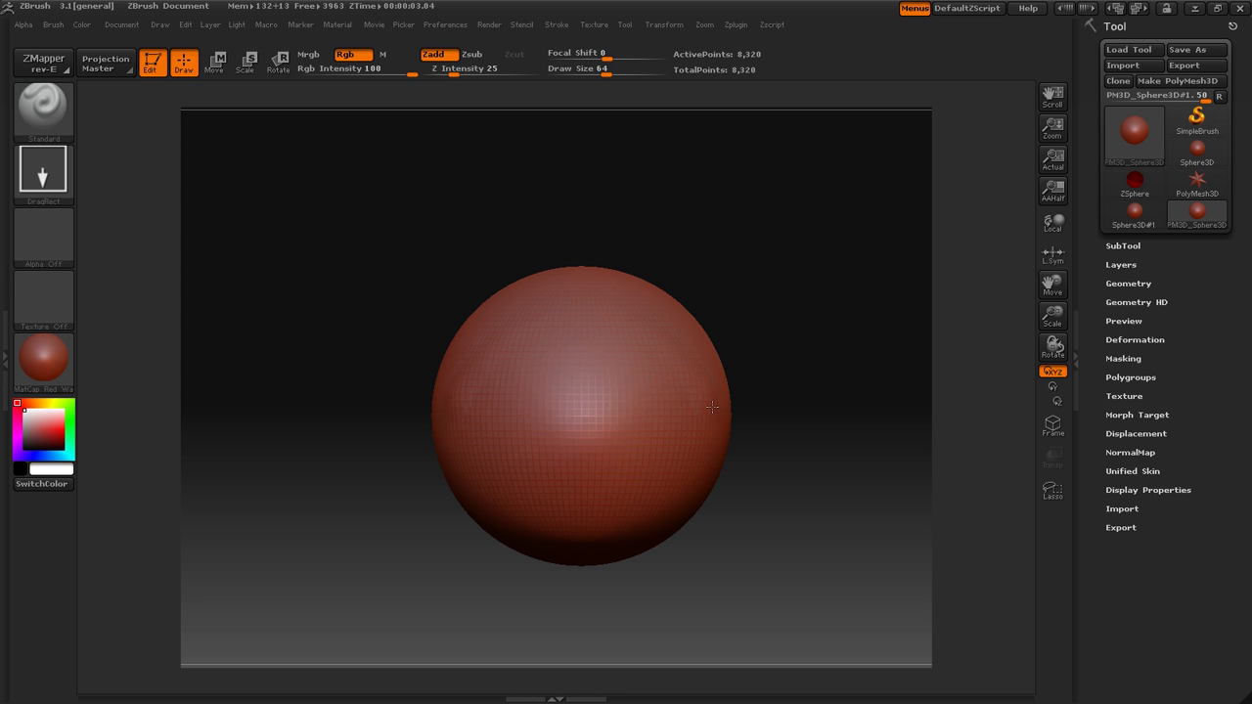
- Sculpt mirrored ridges and bulges over the front, top and sides of the sphere with the Standard brush at draw size 64
drag(622, 389, 674, 447)
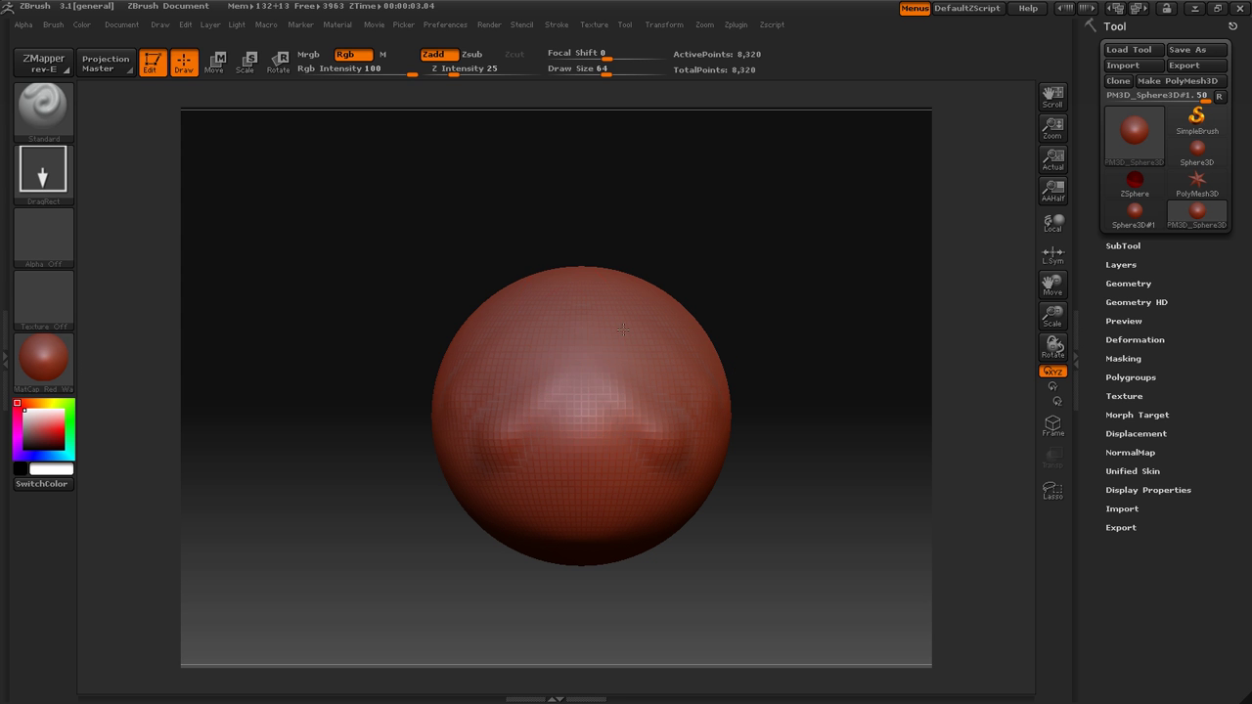
drag(626, 337, 649, 333)
mouse_move(656, 434)
mouse_down()
mouse_move(677, 457)
mouse_move(671, 489)
mouse_up()
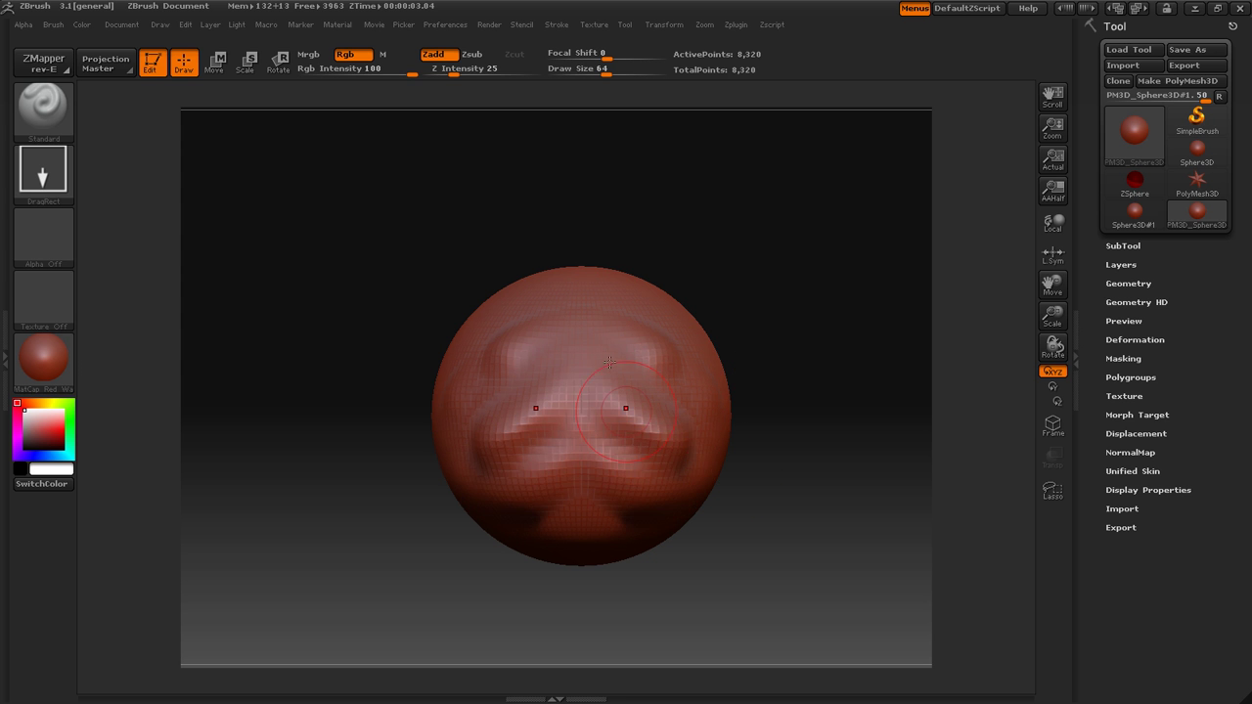
drag(682, 401, 678, 413)
drag(621, 364, 669, 405)
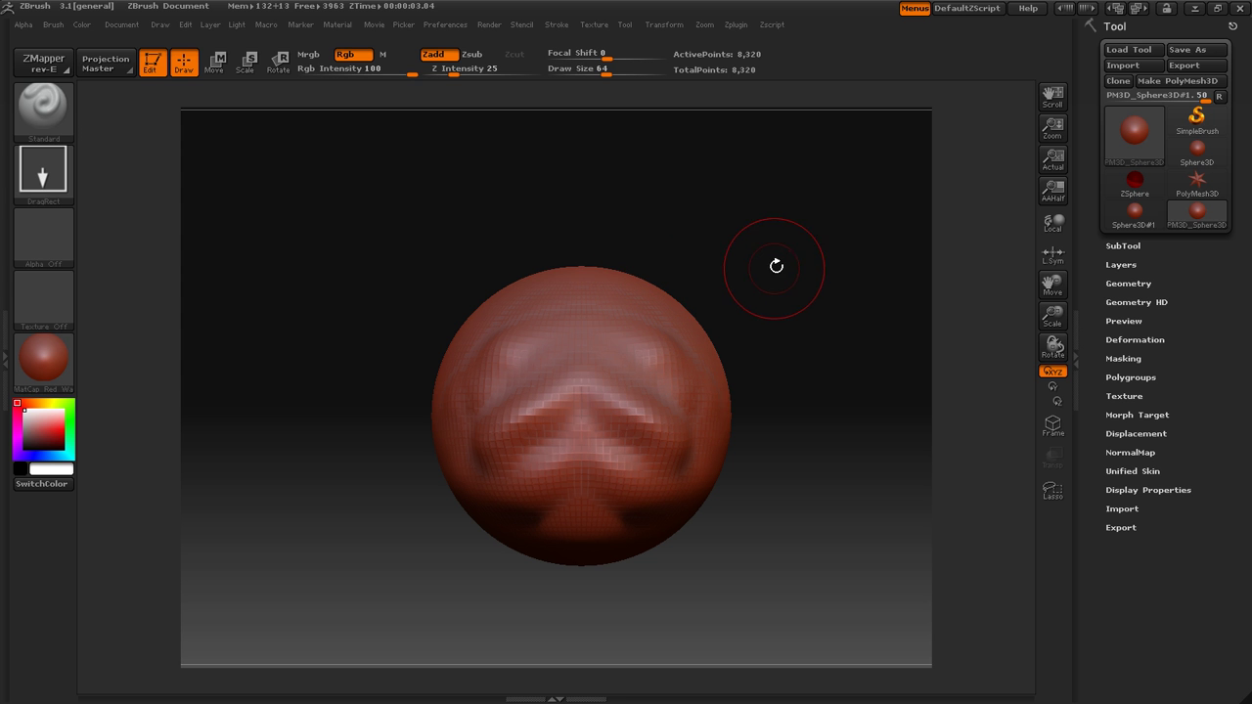
mouse_move(574, 325)
mouse_down()
mouse_move(646, 387)
mouse_move(641, 439)
mouse_up()
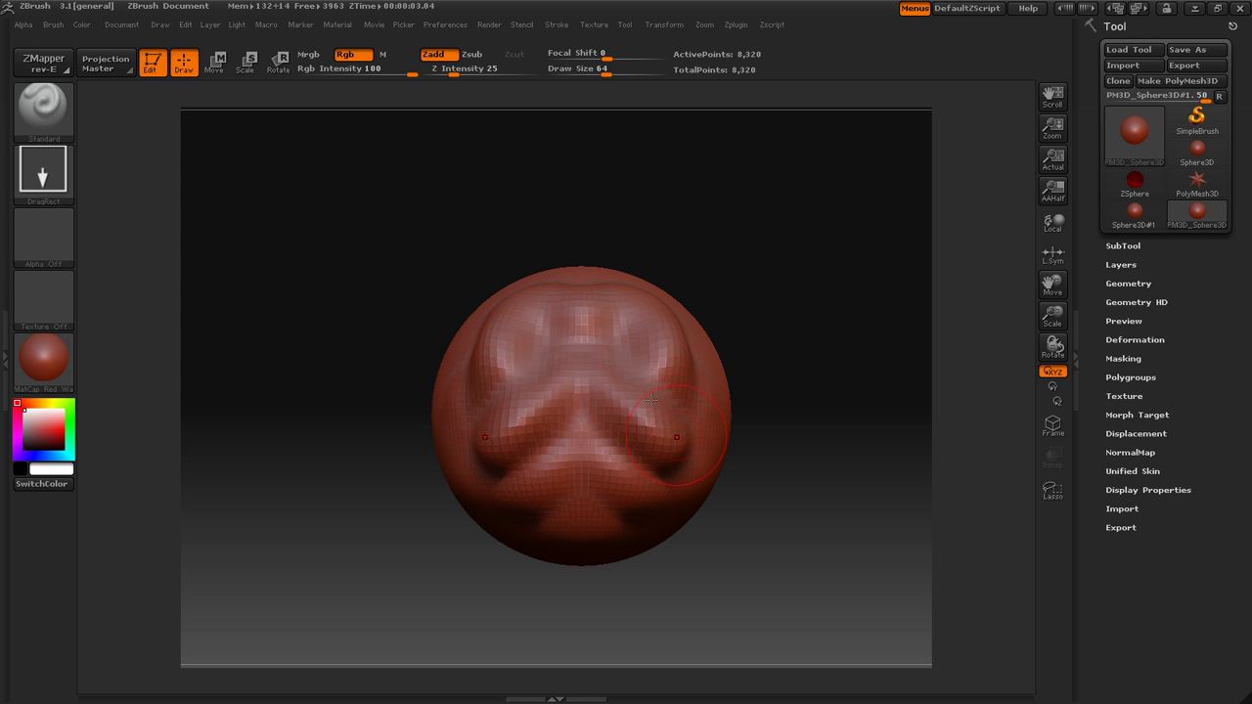
mouse_move(592, 406)
mouse_down()
mouse_move(587, 430)
mouse_move(638, 479)
mouse_move(599, 419)
mouse_up()
mouse_move(658, 355)
mouse_down()
mouse_move(679, 430)
mouse_move(673, 379)
mouse_up()
mouse_move(796, 320)
mouse_down()
mouse_move(732, 334)
mouse_move(675, 396)
mouse_move(573, 465)
mouse_move(575, 416)
mouse_move(677, 337)
mouse_up()
drag(727, 234, 772, 299)
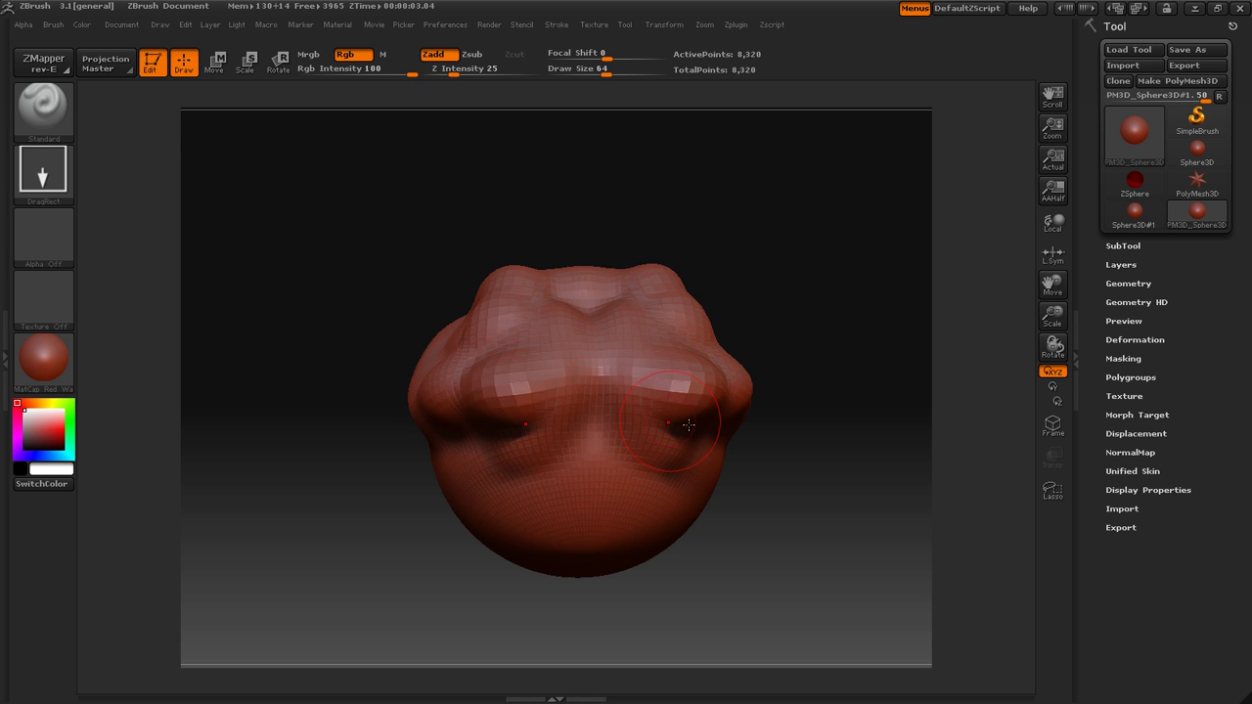
drag(800, 338, 735, 319)
mouse_move(637, 419)
mouse_down()
mouse_move(627, 466)
mouse_move(636, 405)
mouse_move(678, 327)
mouse_up()
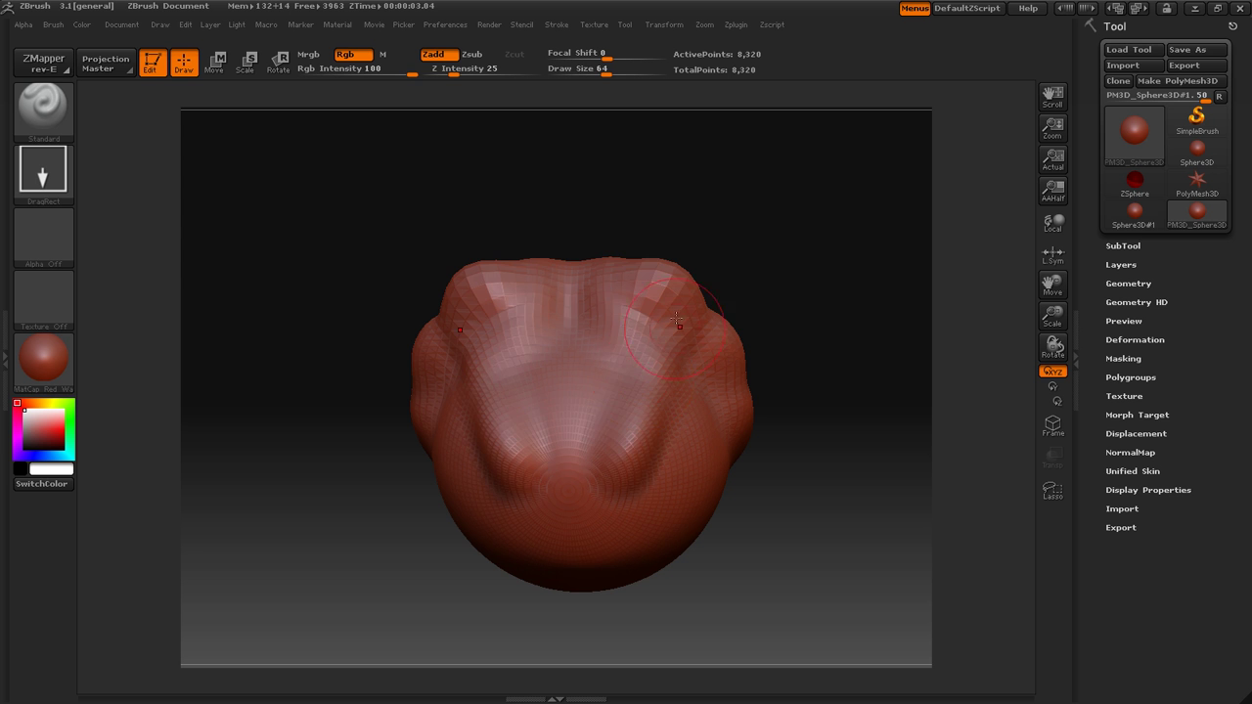
drag(747, 265, 763, 340)
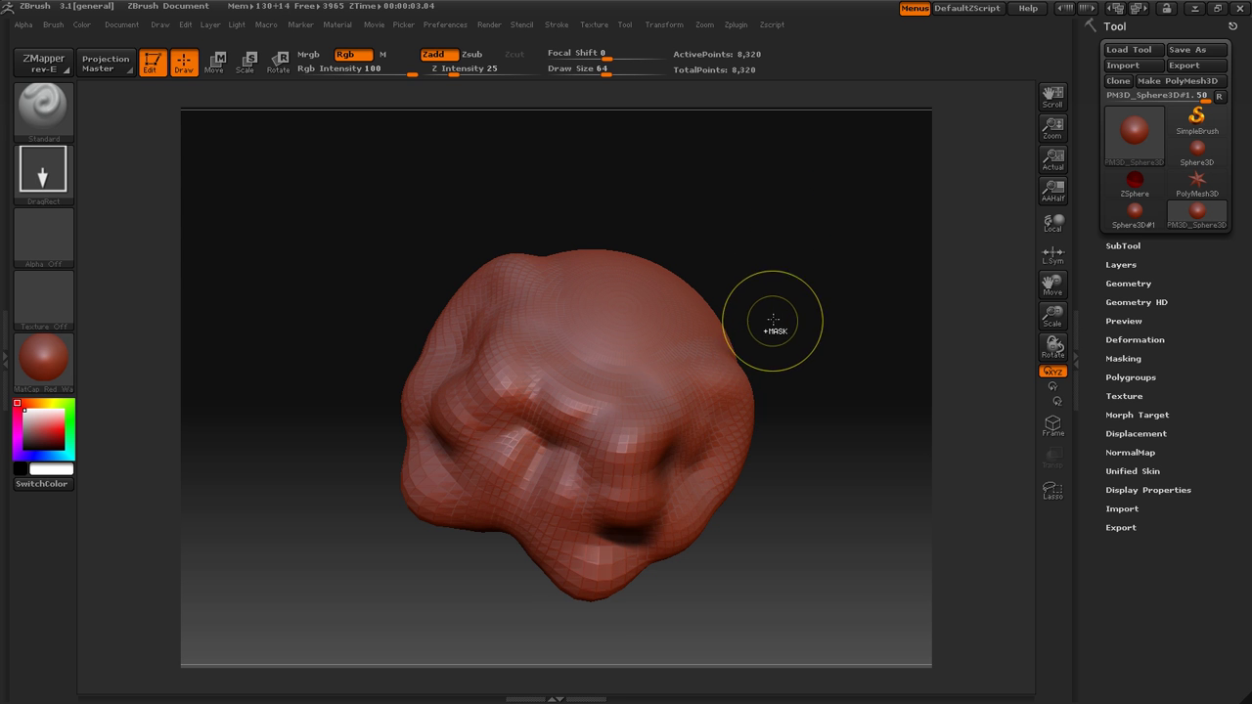
- Undo all sculpting strokes back to the smooth sphere
key(ctrl+z)
key(ctrl+z)
key(ctrl+z)
key(ctrl+z)
key(ctrl+z)
key(ctrl+z)
key(ctrl+z)
key(ctrl+z)
key(ctrl+z)
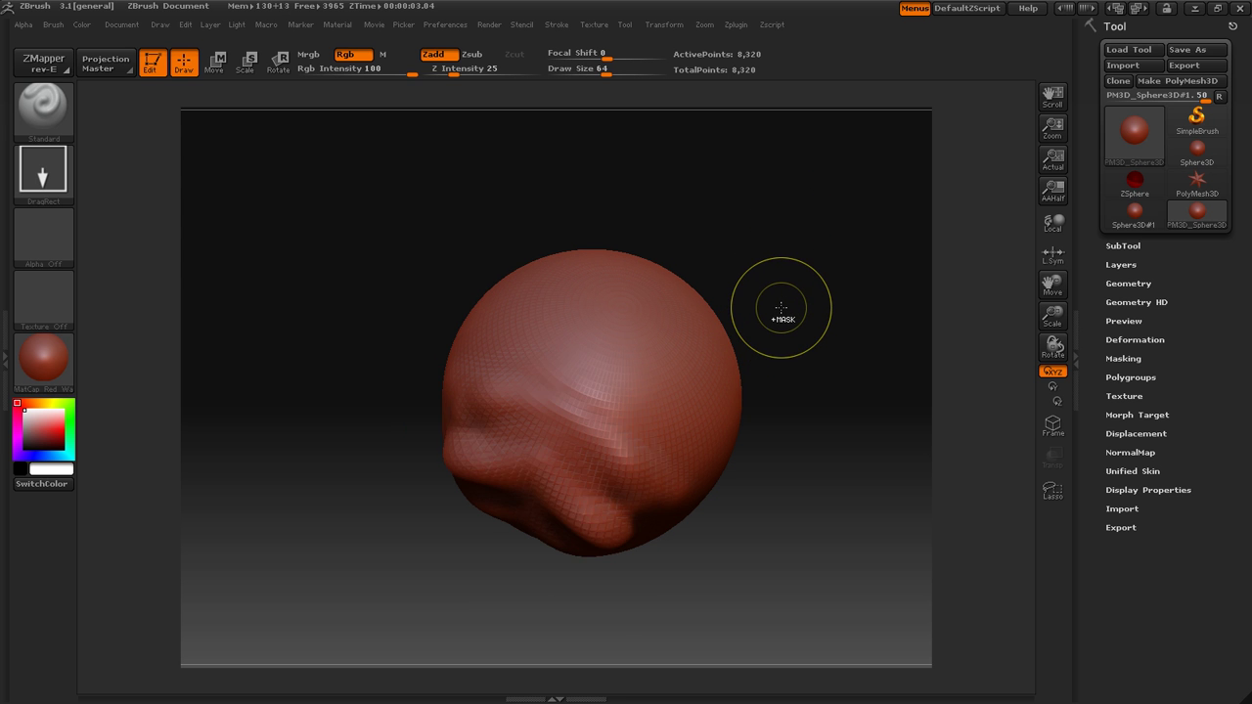
key(ctrl+z)
key(ctrl+z)
key(ctrl+z)
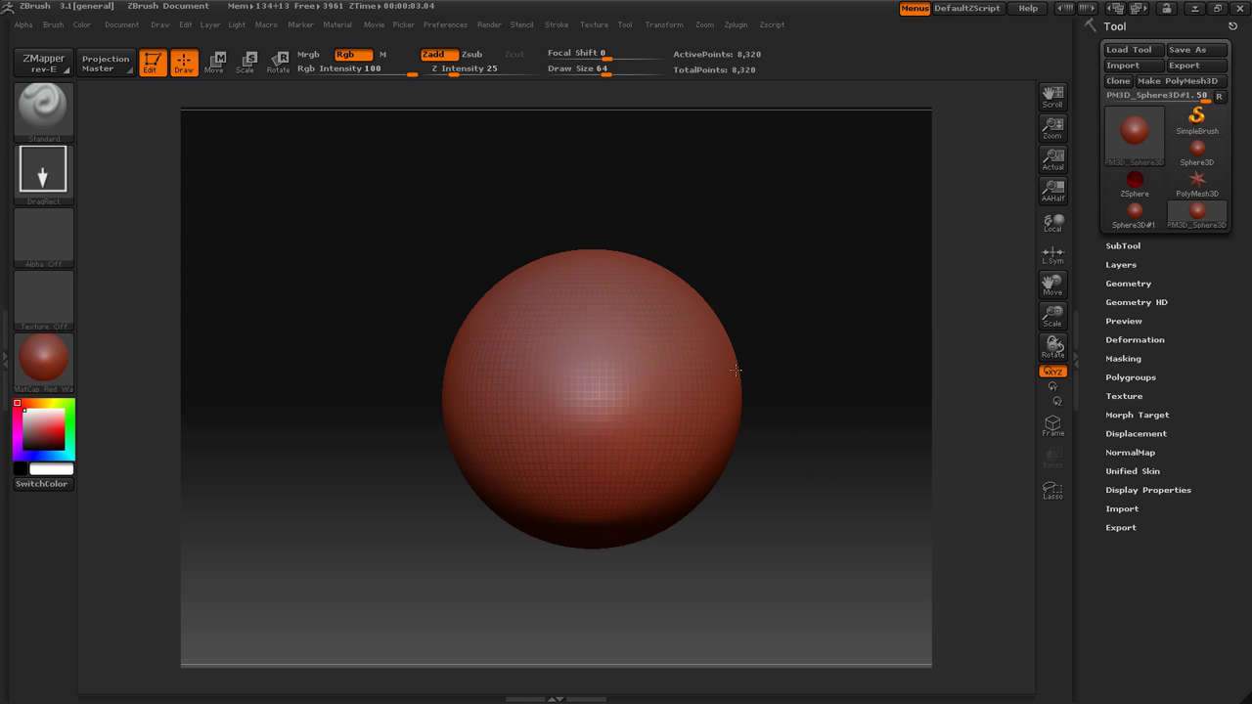
- Store the smooth sphere as a morph target and try switching between the two geometries
click(1137, 415)
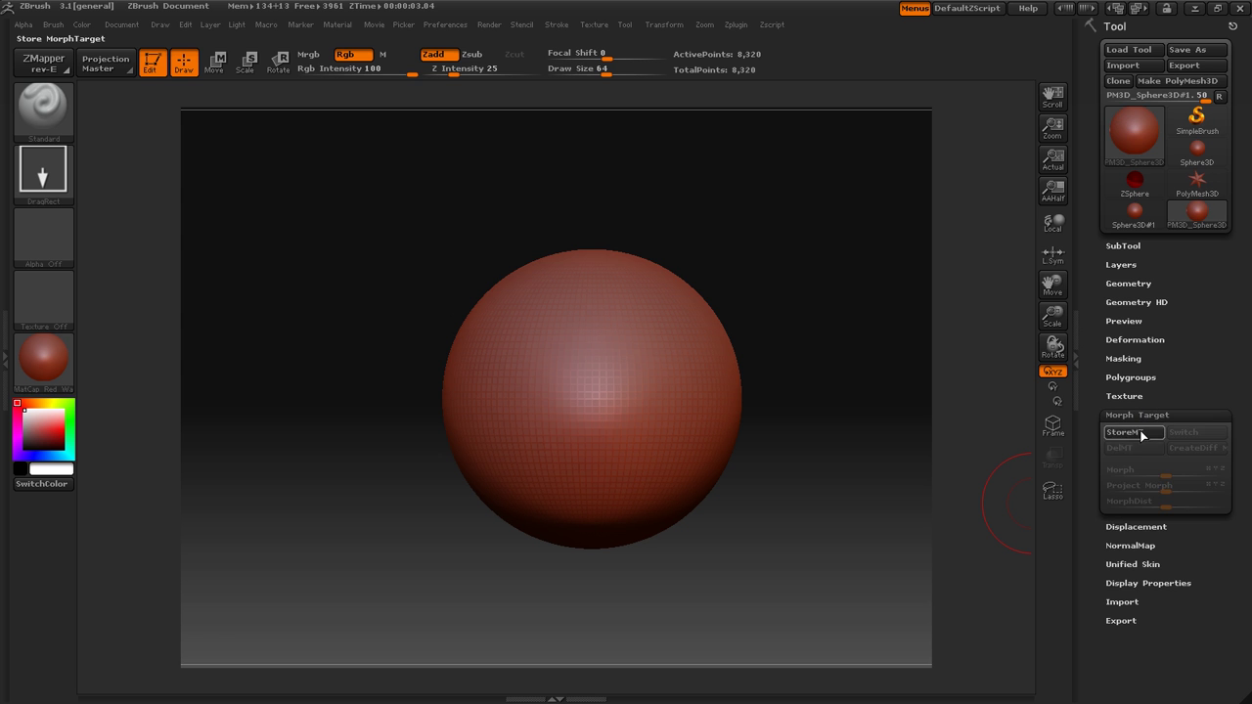
click(1136, 432)
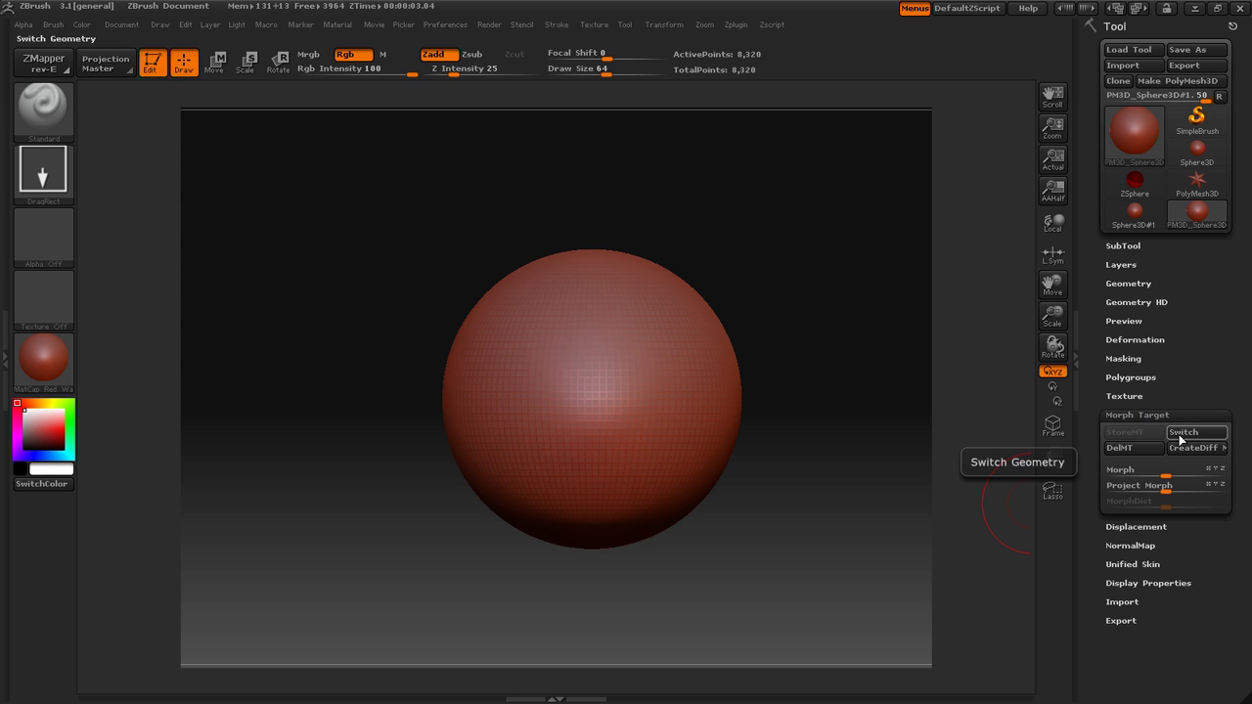
click(1195, 432)
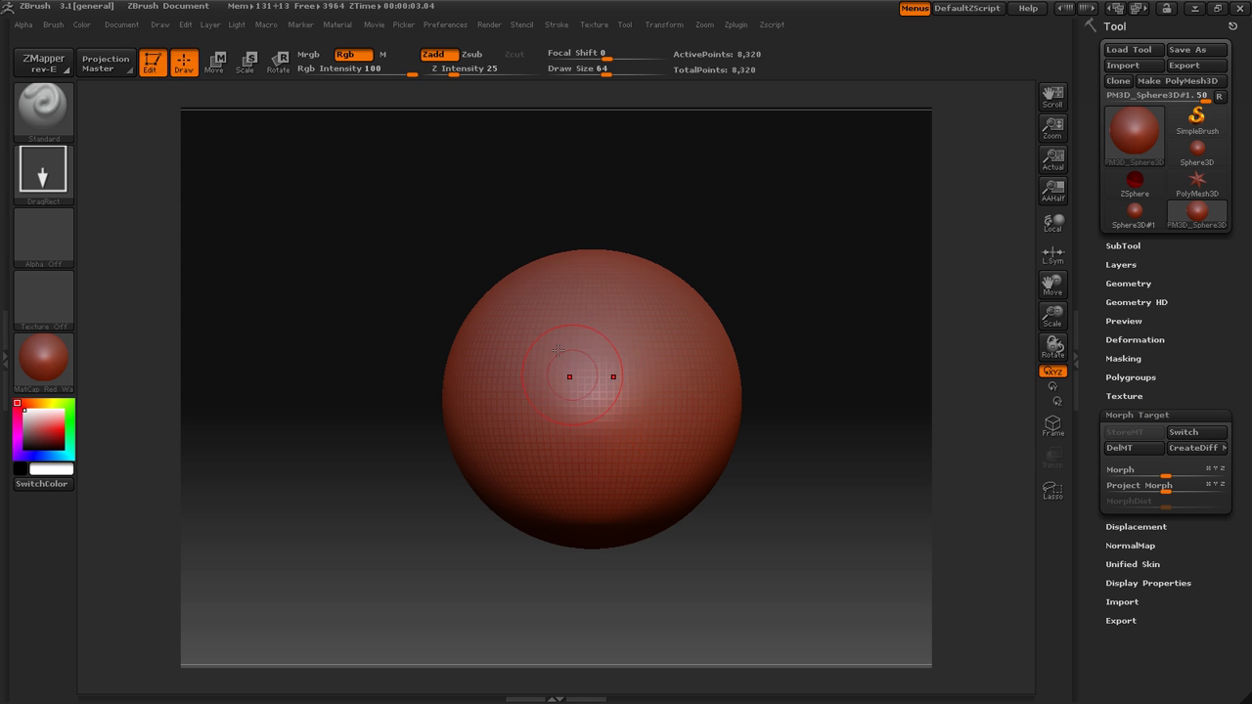
click(1185, 434)
- Try mirrored strokes on the sphere's front against the stored morph target and undo them
drag(652, 312, 661, 411)
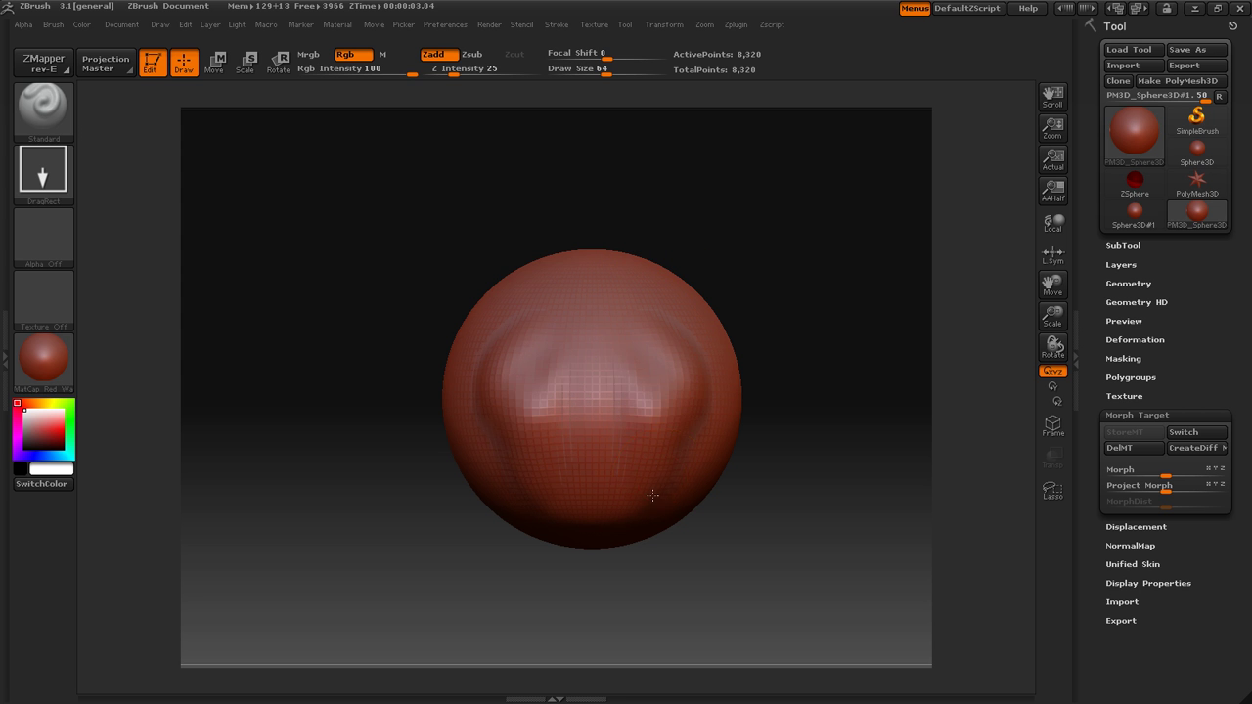
click(1195, 433)
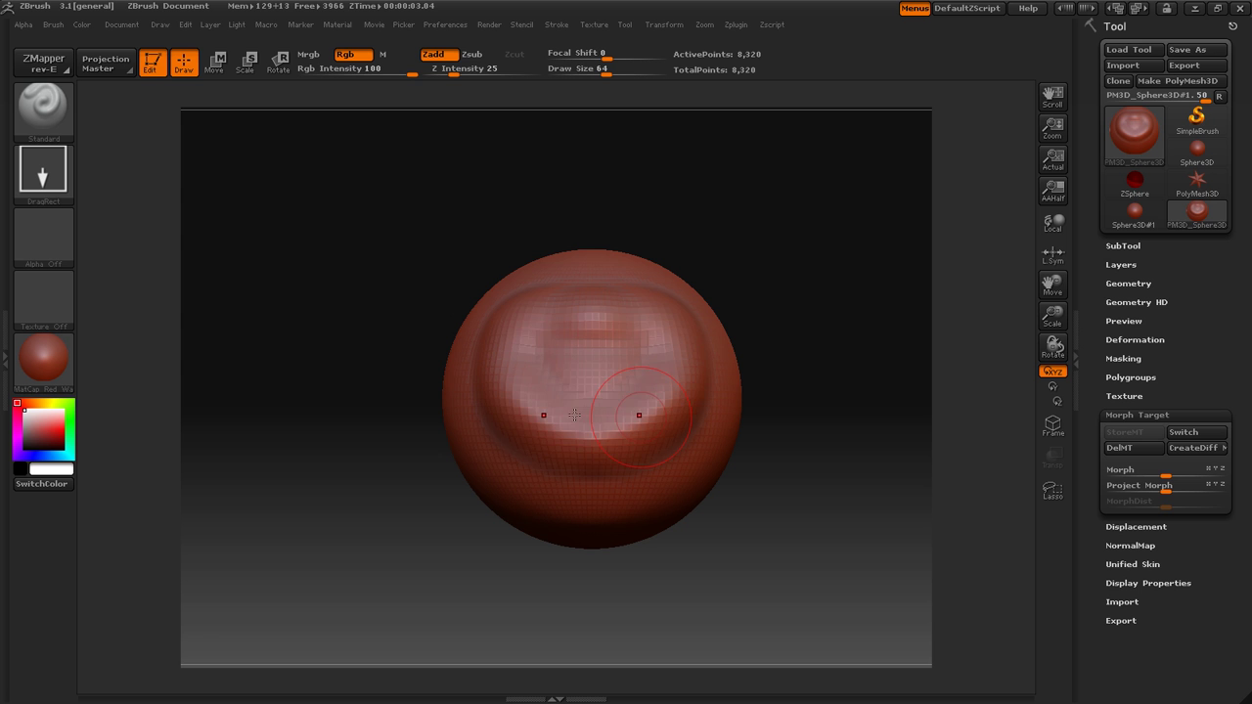
key(ctrl+z)
key(ctrl+z)
key(ctrl+z)
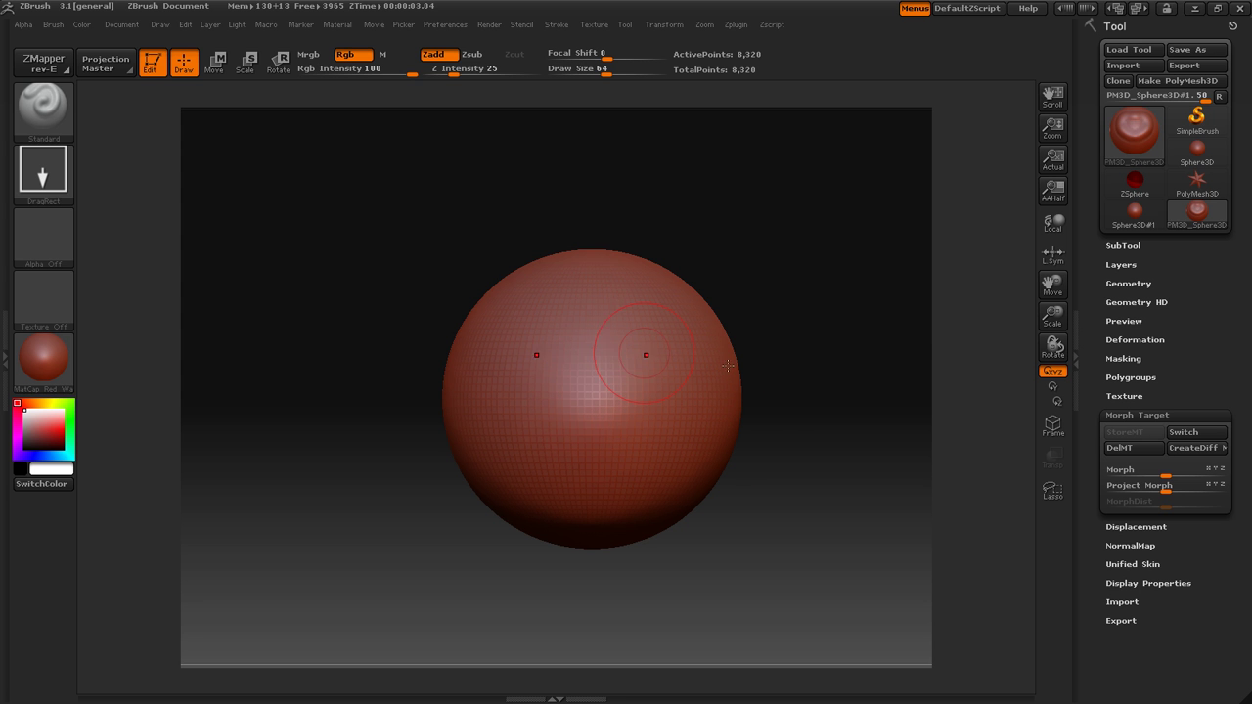
- Delete the stored morph target, store a new one and delete that one too
click(1136, 449)
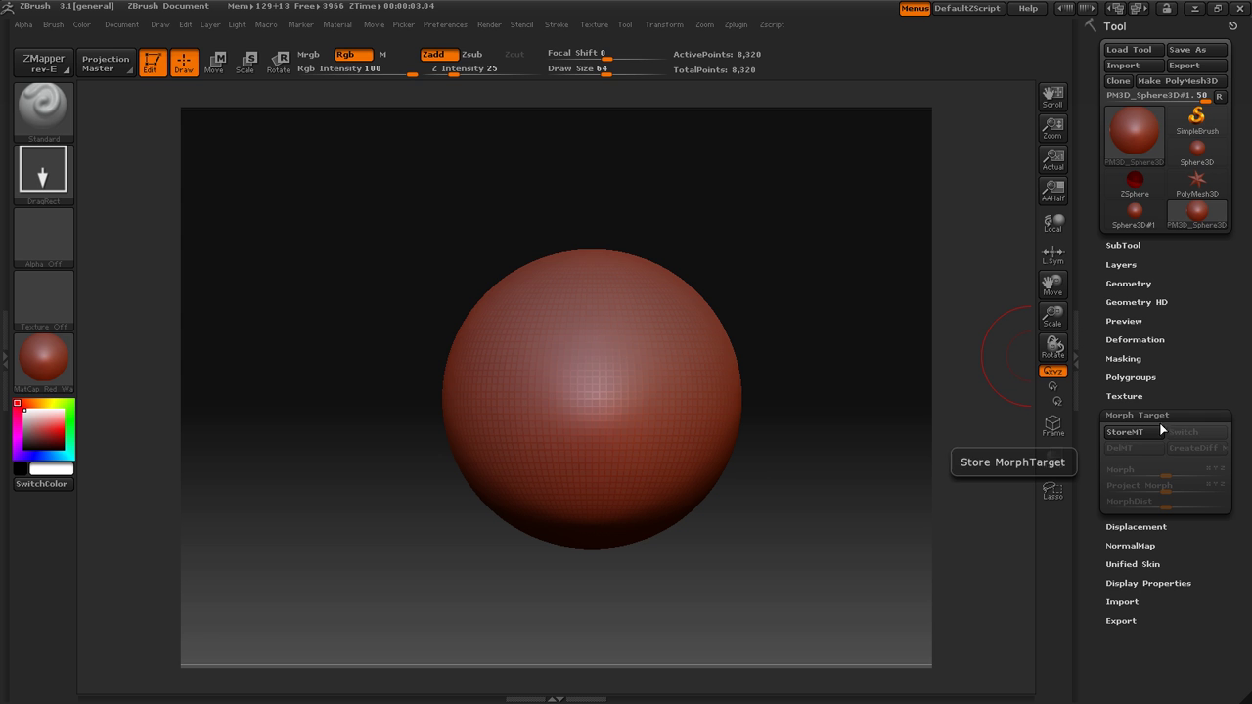
click(1140, 436)
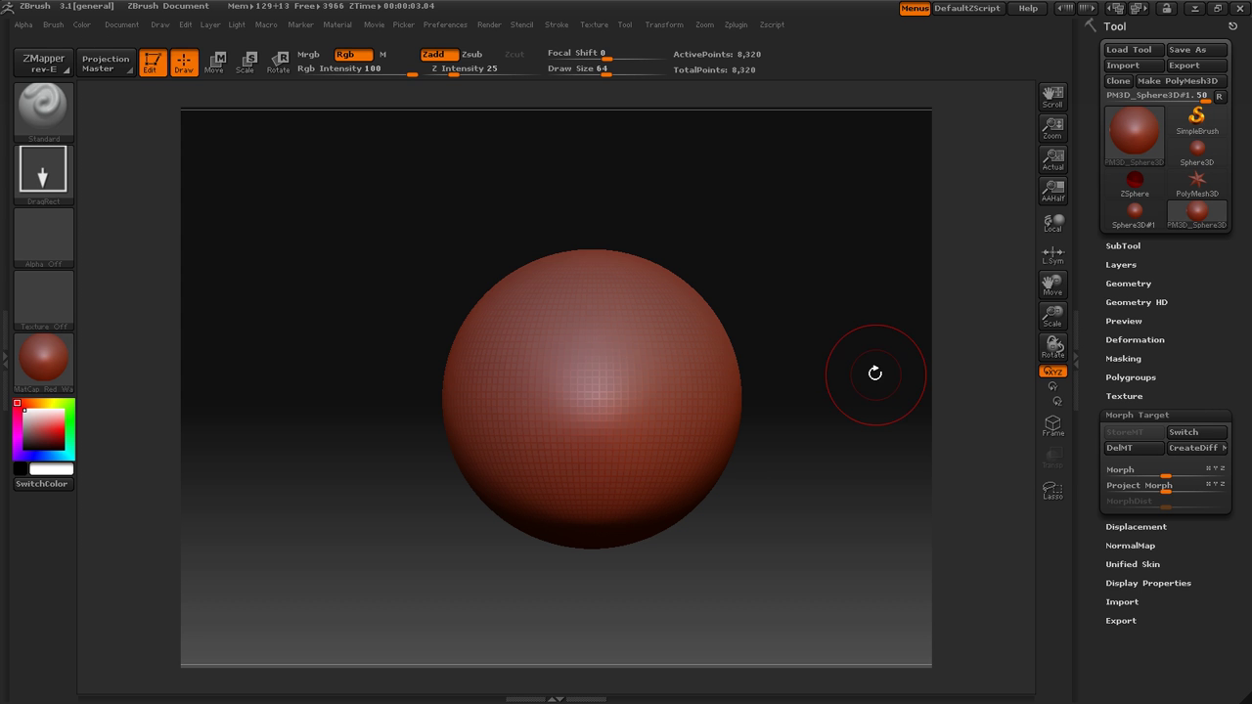
click(1136, 449)
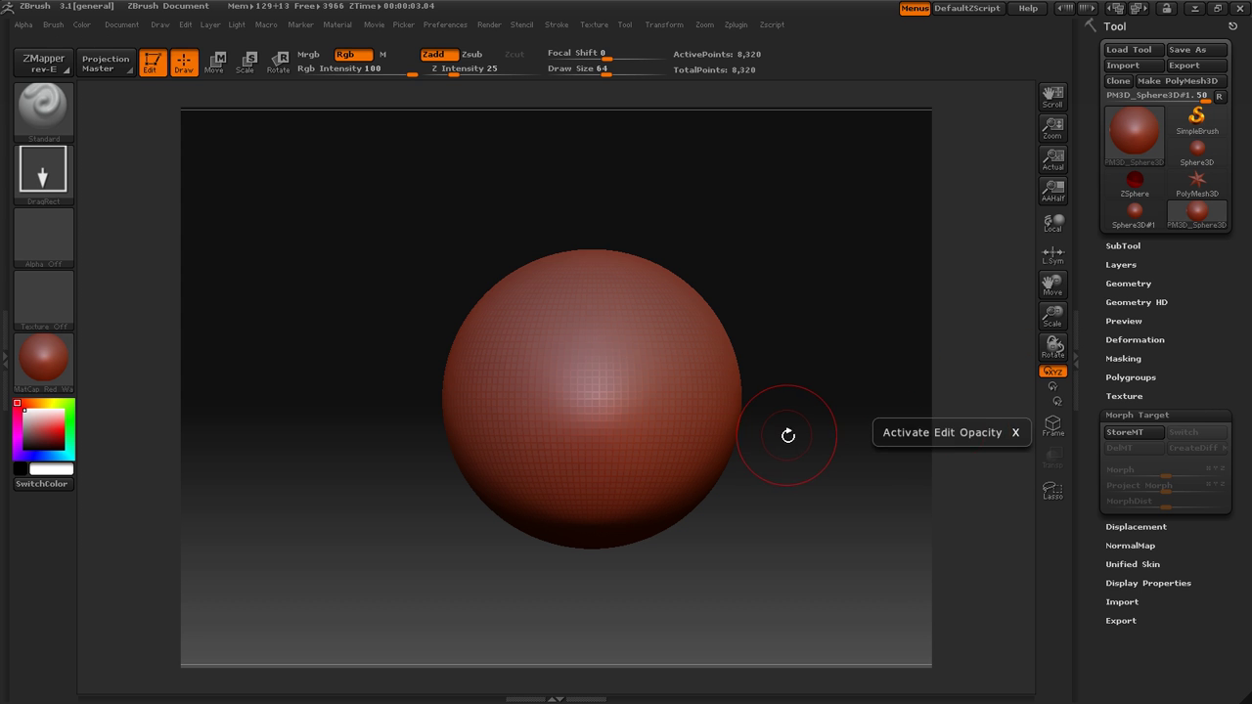
- Subdivide the sphere twice and store the denser mesh as a morph target
key(ctrl+d)
key(ctrl+d)
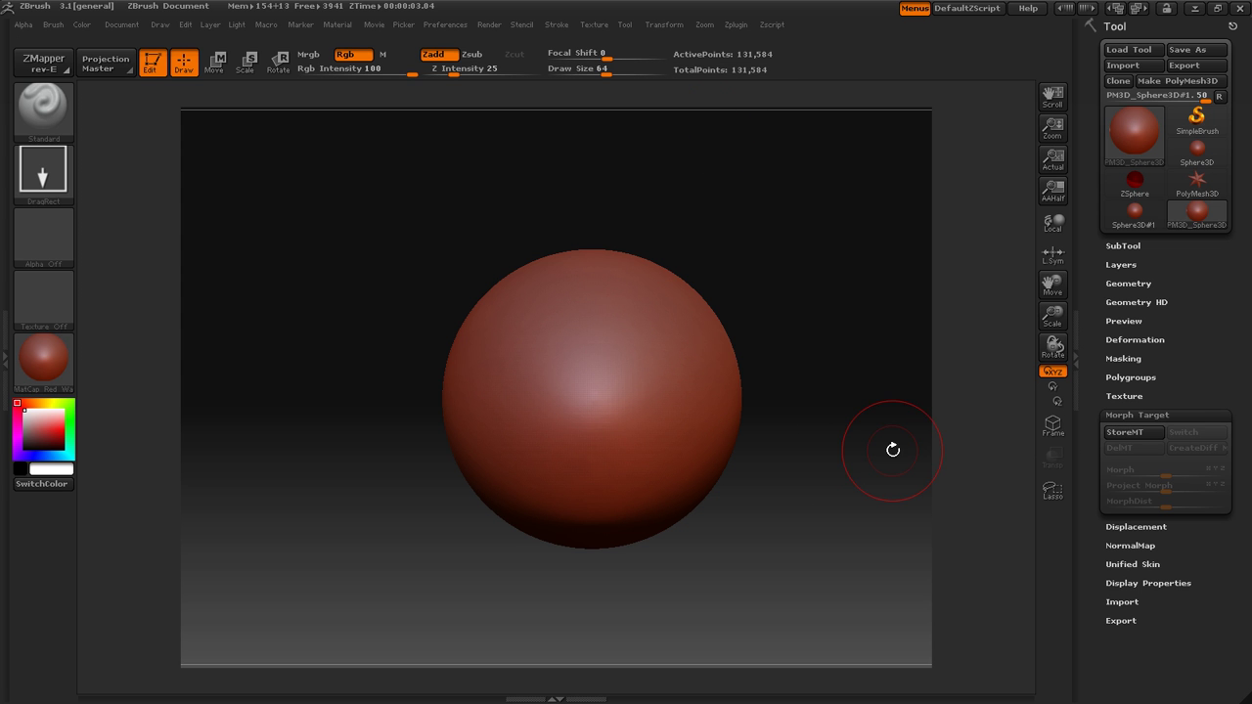
click(1125, 432)
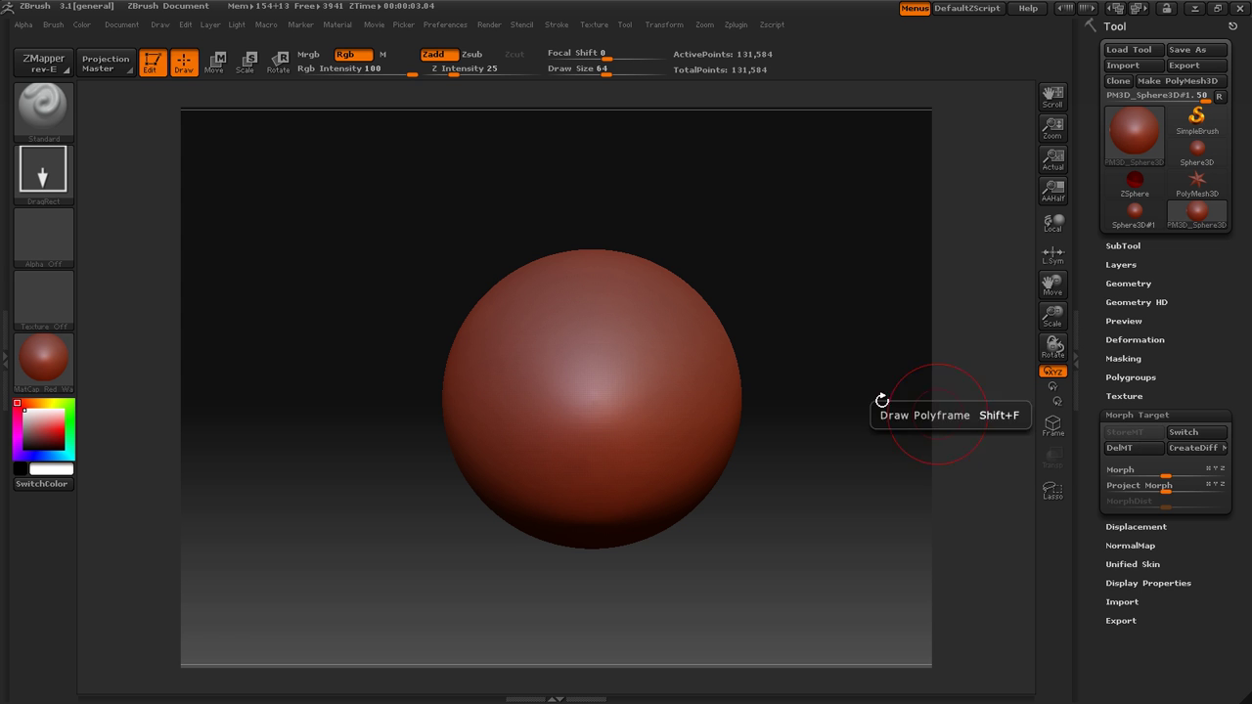
- Try vertical mirrored strokes down the front of the subdivided sphere and undo them
mouse_move(641, 338)
mouse_down()
mouse_move(693, 363)
mouse_move(712, 467)
mouse_up()
mouse_move(628, 356)
mouse_down()
mouse_move(645, 440)
mouse_move(638, 493)
mouse_up()
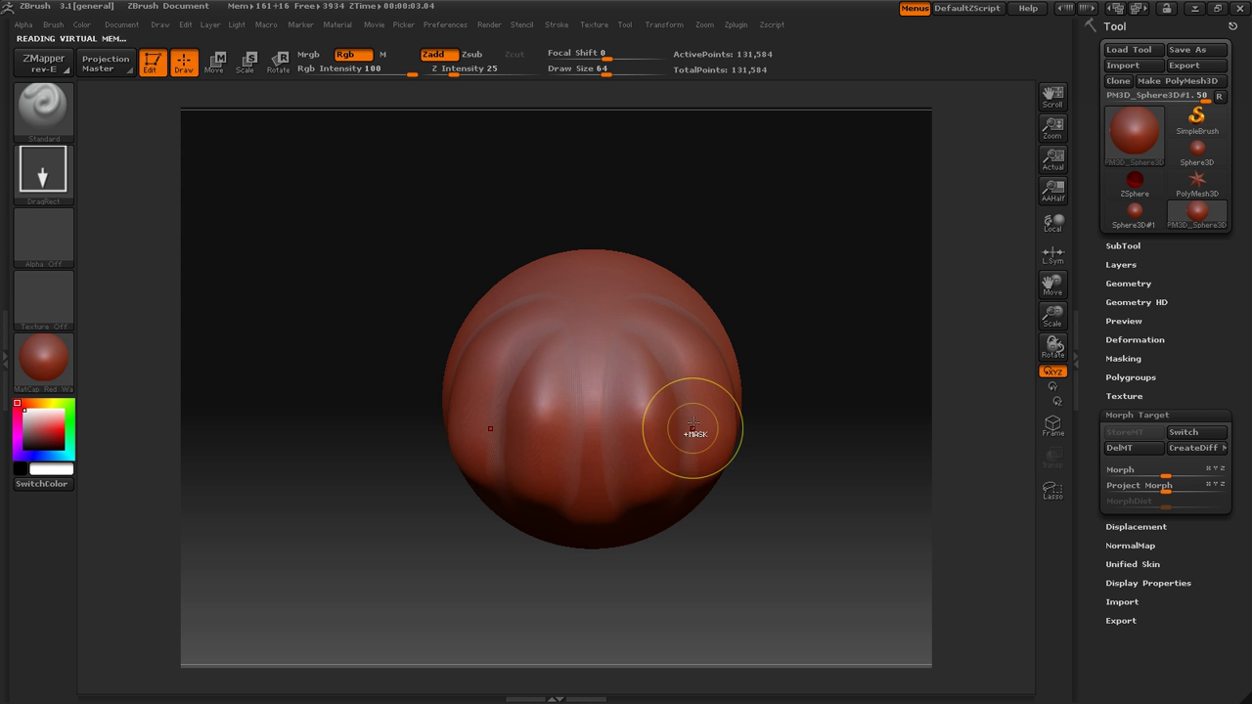
key(ctrl+z)
key(ctrl+z)
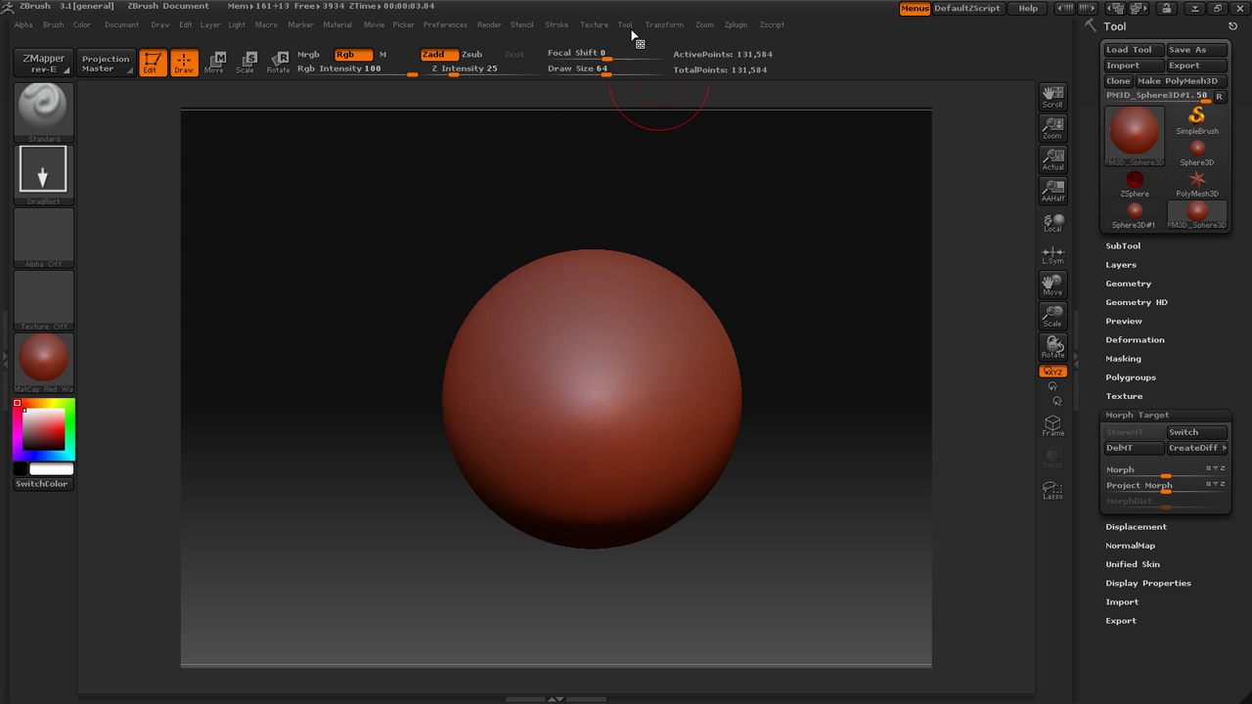
- Change the sculpting symmetry from the X axis to the Y axis
click(665, 27)
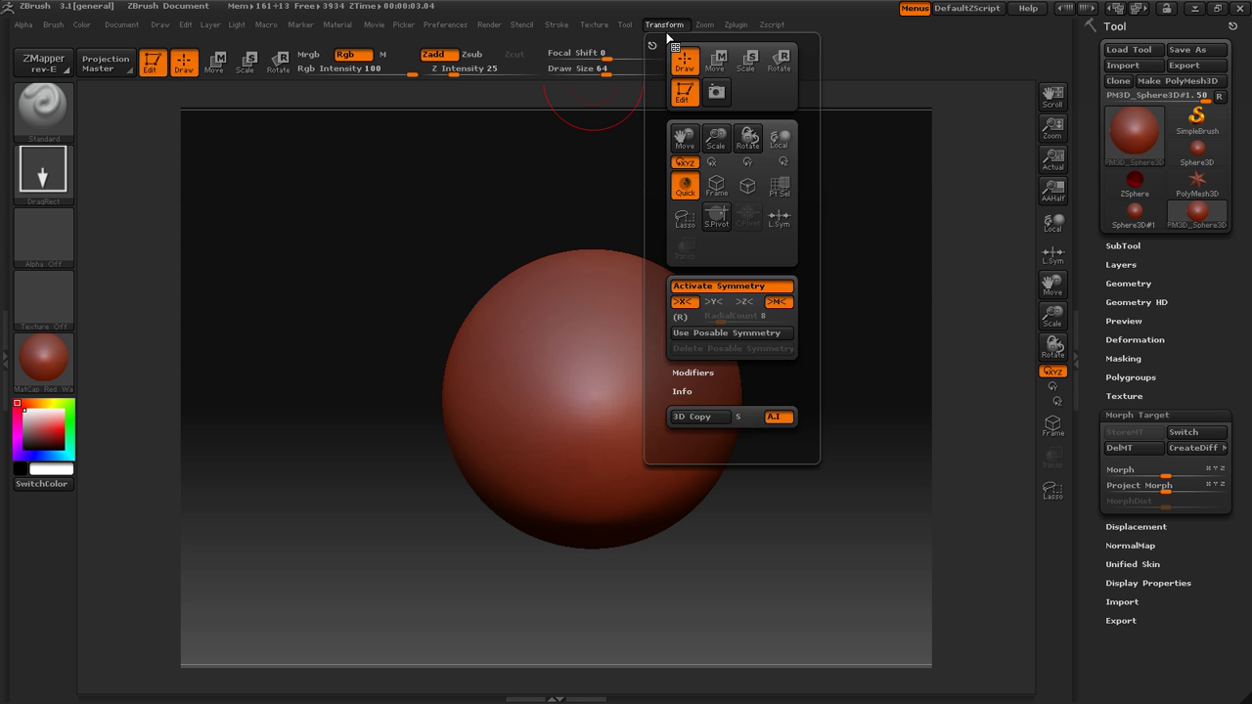
click(662, 27)
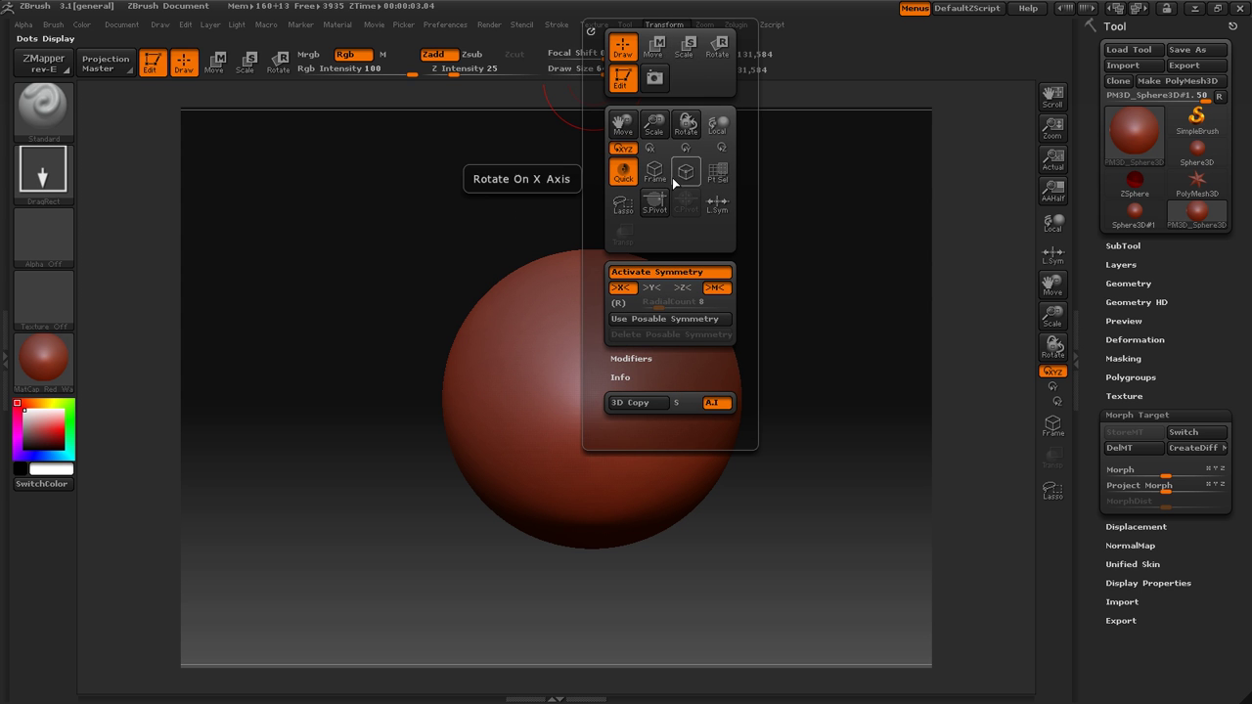
click(622, 287)
click(652, 289)
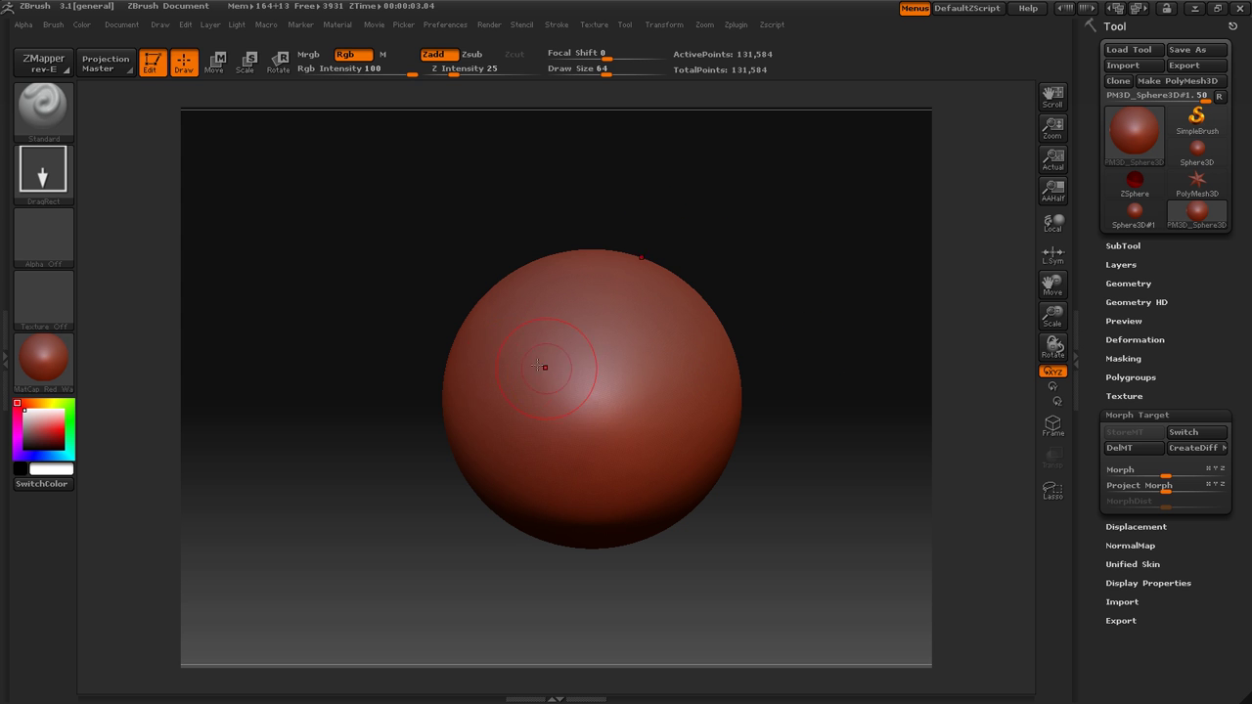
- Sculpt raised strokes on the sphere and carve inward dents using the mirrored Standard brush
drag(491, 462, 572, 430)
mouse_move(762, 330)
mouse_down()
mouse_move(596, 377)
mouse_move(828, 329)
mouse_up()
alt+drag(549, 418, 598, 382)
drag(814, 324, 682, 307)
alt+drag(489, 320, 503, 328)
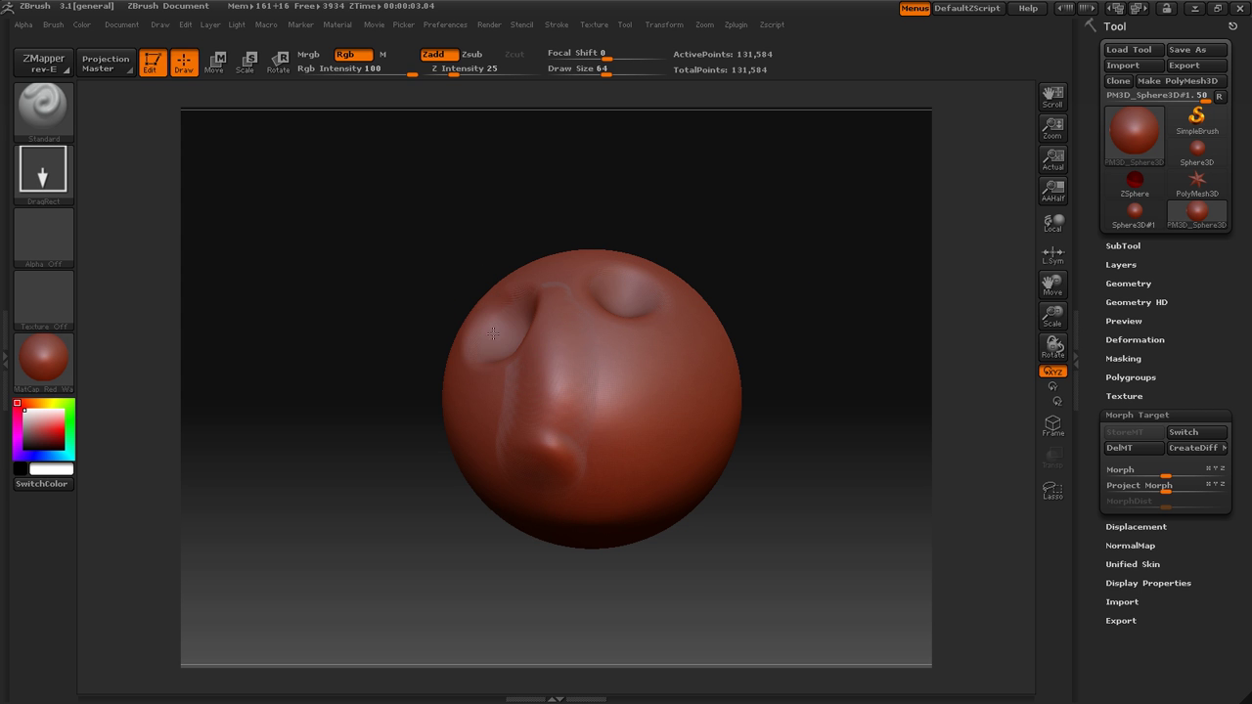
- Sculpt a curved stroke across the lower front, restore the sphere from its morph target, and store a fresh target
mouse_move(457, 414)
mouse_down()
mouse_move(506, 474)
mouse_move(638, 436)
mouse_up()
mouse_move(796, 319)
mouse_down()
mouse_move(663, 343)
mouse_move(626, 391)
mouse_move(740, 316)
mouse_move(837, 303)
mouse_move(991, 335)
mouse_up()
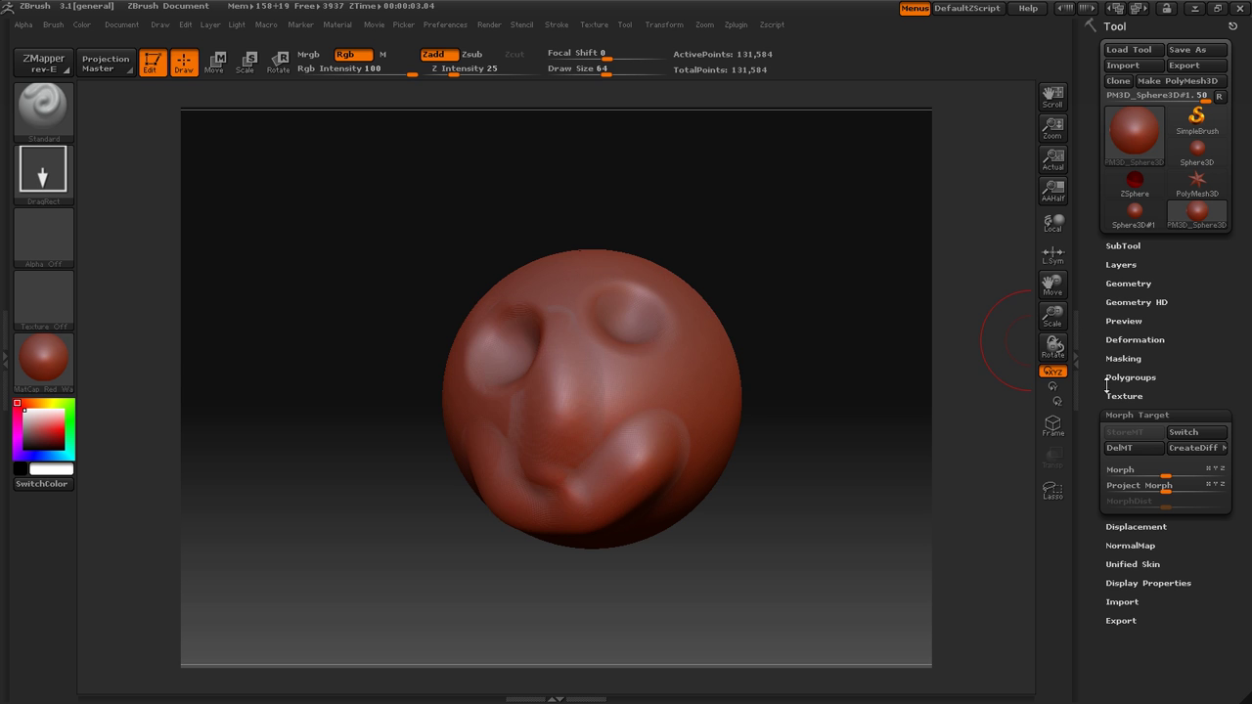
click(1179, 434)
click(1132, 449)
click(1127, 434)
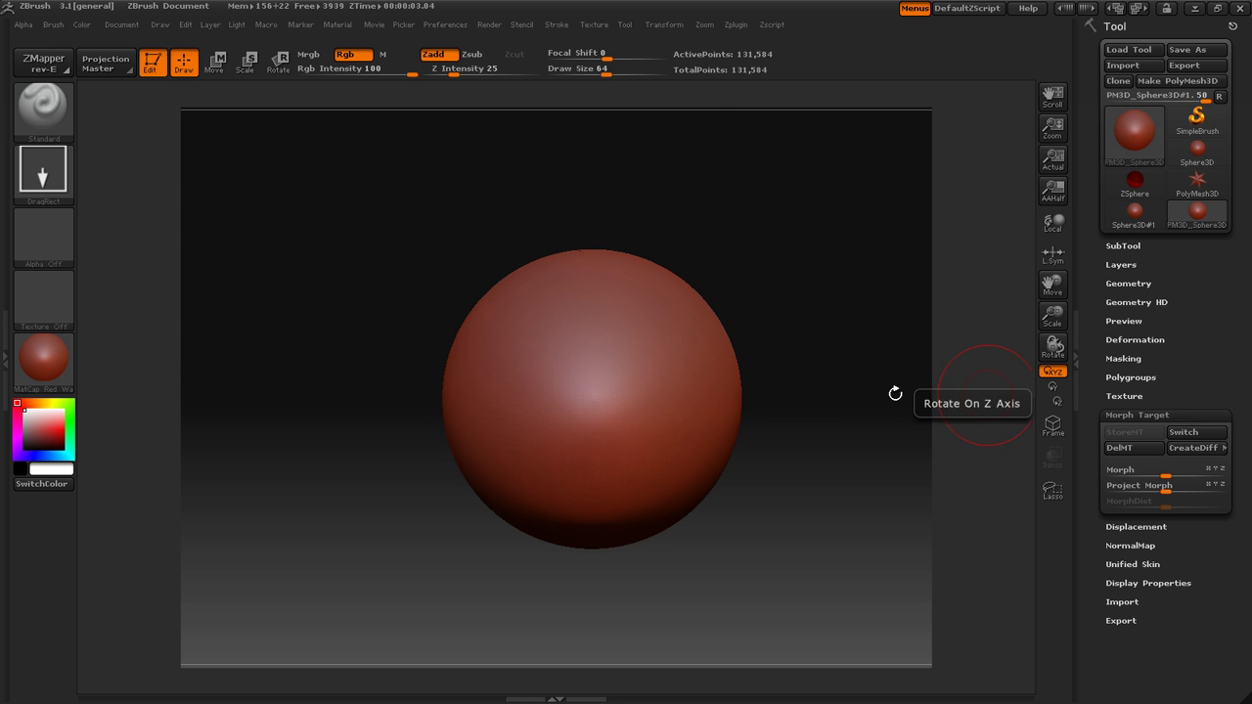
- Change the sculpting symmetry to the Z axis and sculpt a mirrored bulge near the sphere's upper and lower edges
click(661, 26)
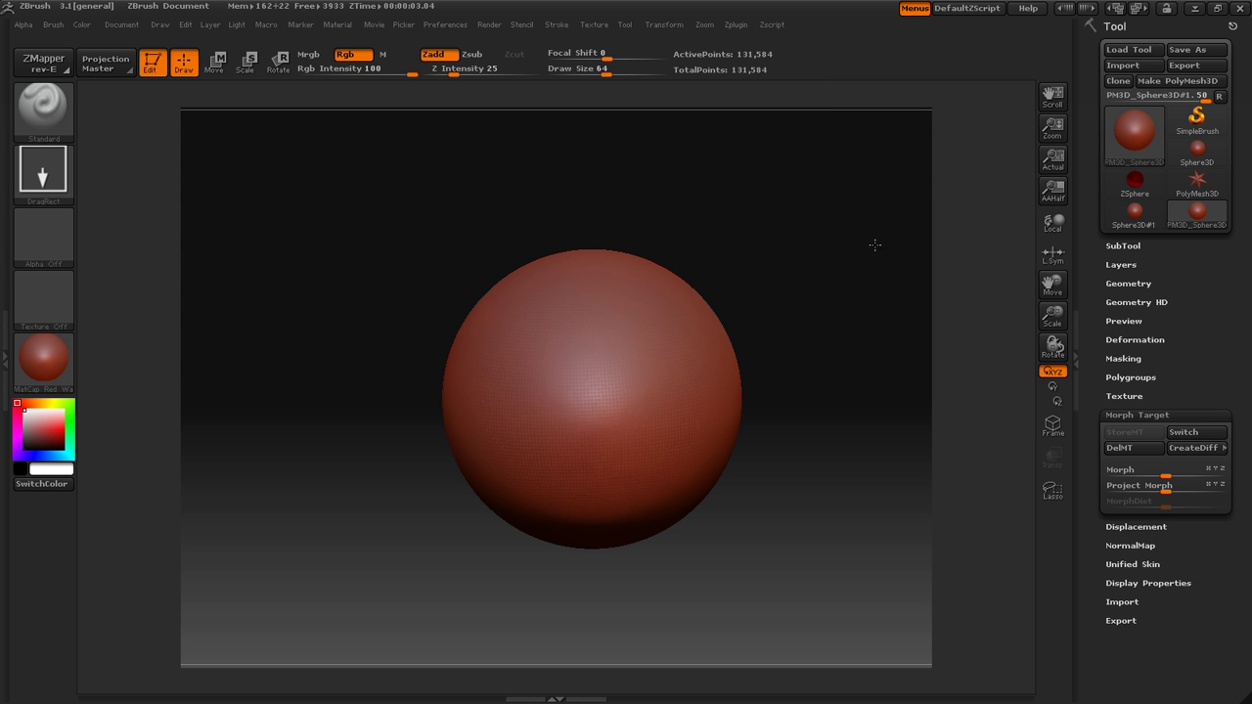
drag(577, 285, 701, 266)
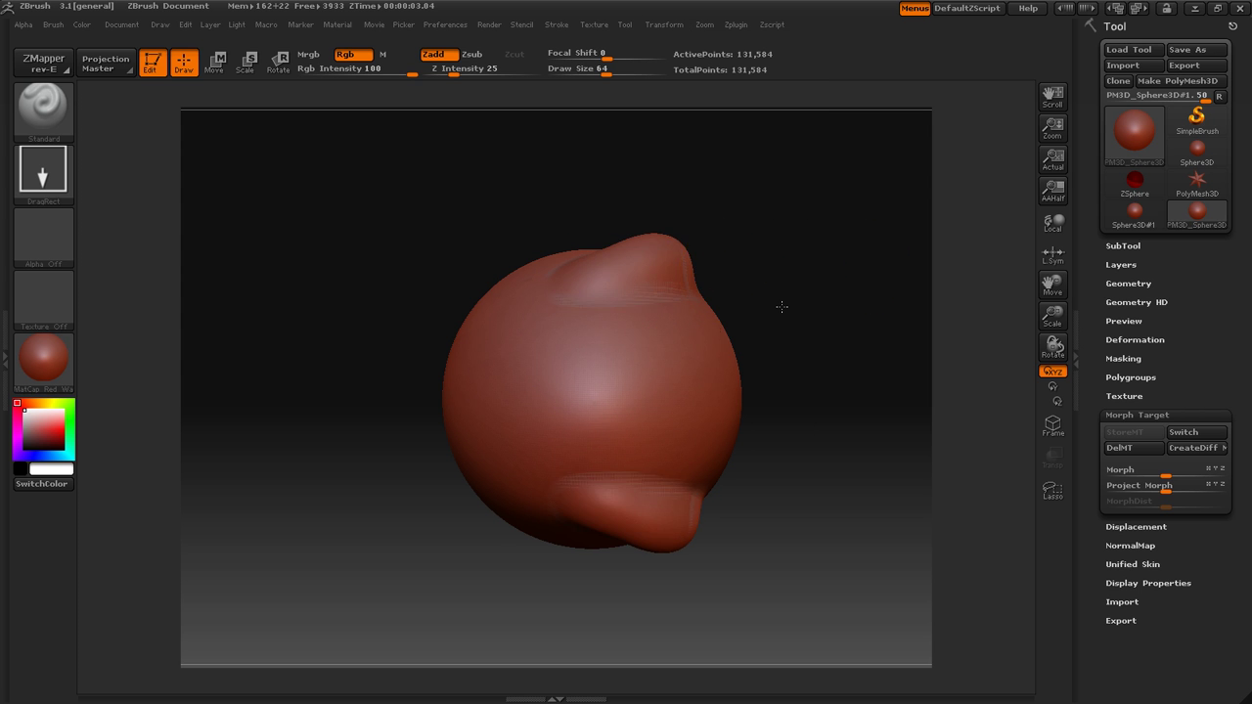
mouse_move(782, 307)
mouse_down()
mouse_move(638, 339)
mouse_move(797, 274)
mouse_move(685, 261)
mouse_move(677, 306)
mouse_move(433, 405)
mouse_move(679, 251)
mouse_move(791, 255)
mouse_move(700, 284)
mouse_move(665, 352)
mouse_move(743, 391)
mouse_move(858, 418)
mouse_up()
- Undo the mirrored bulges and store the smooth sphere as the morph target
key(ctrl+z)
key(ctrl+z)
key(ctrl+z)
key(ctrl+z)
key(ctrl+z)
key(ctrl+z)
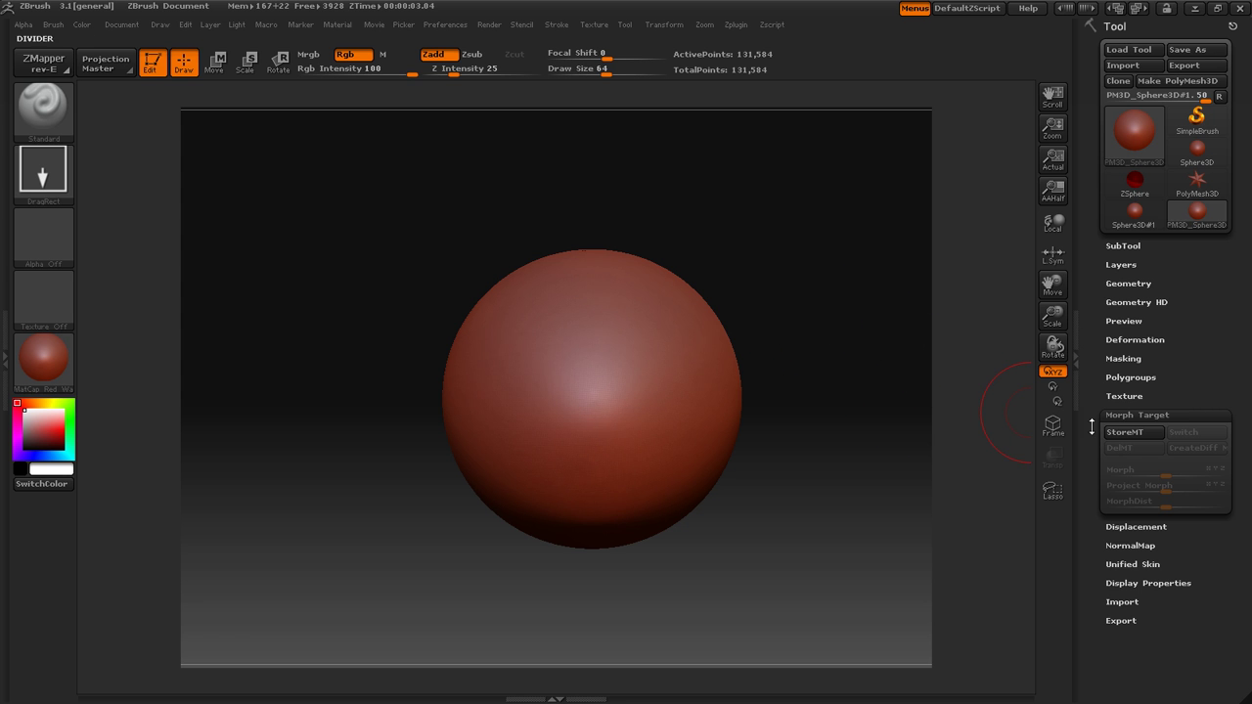
click(1124, 431)
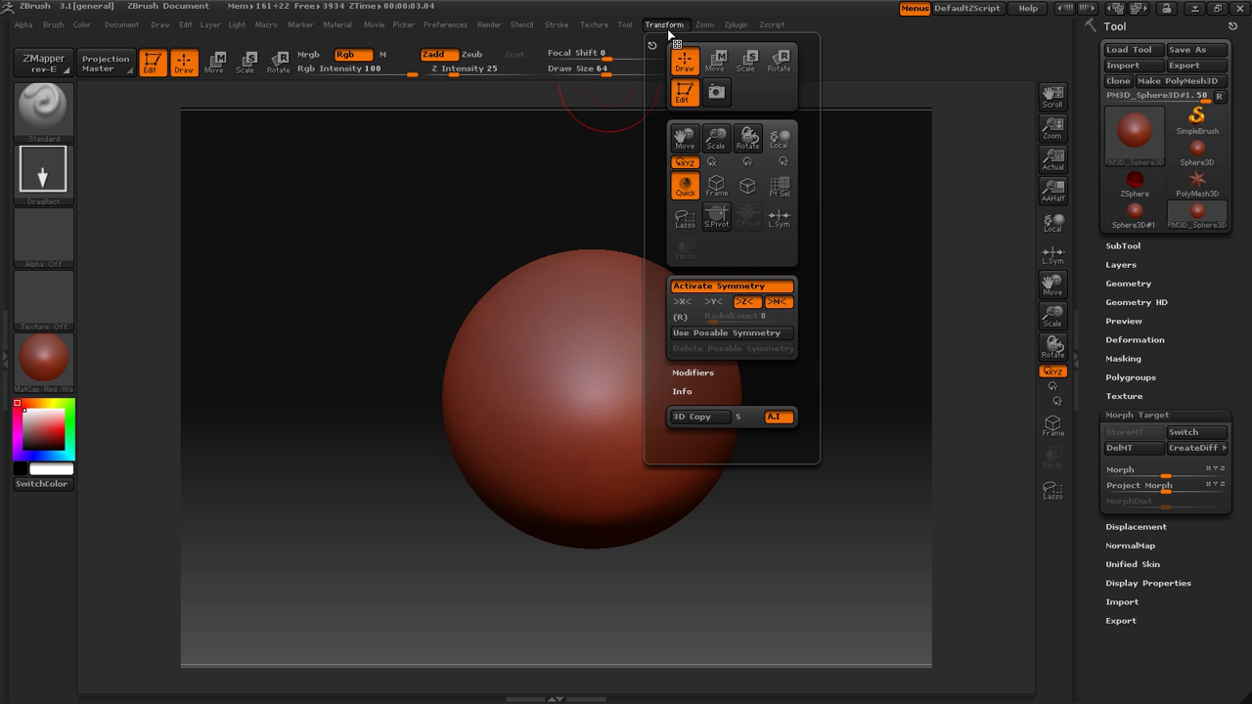
- Turn on radial symmetry around the Z axis with a radial count of 8
click(685, 318)
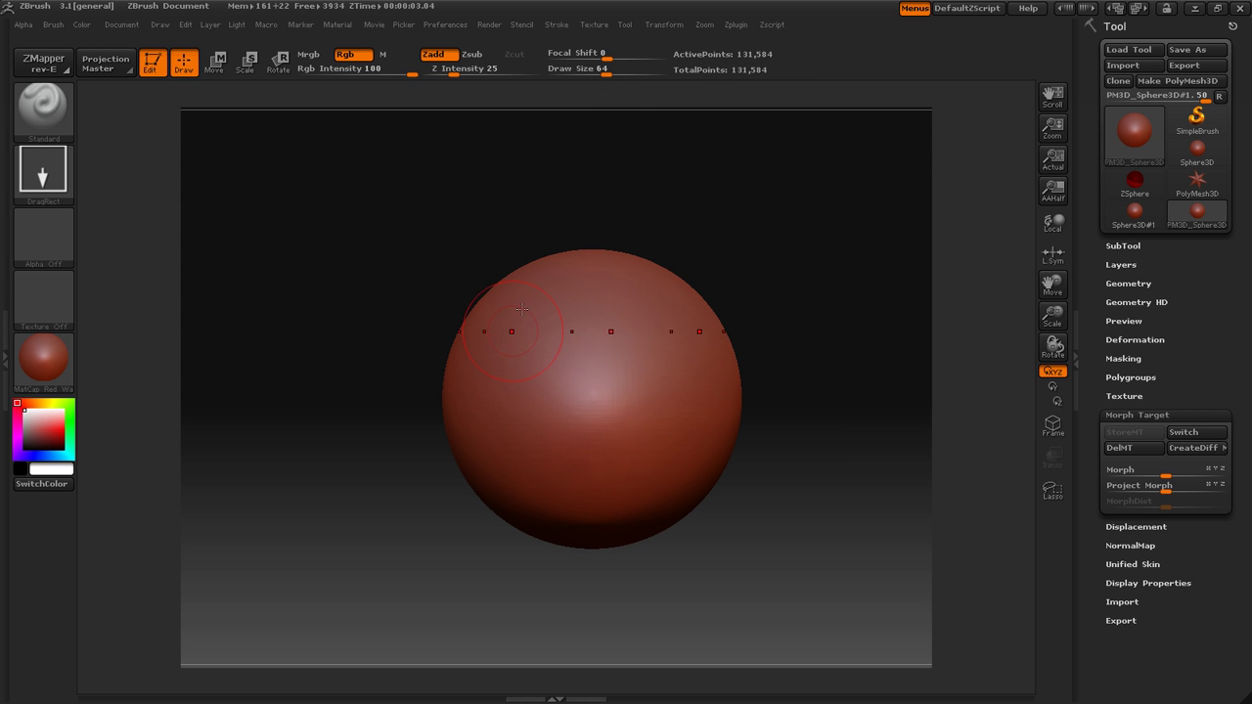
click(664, 25)
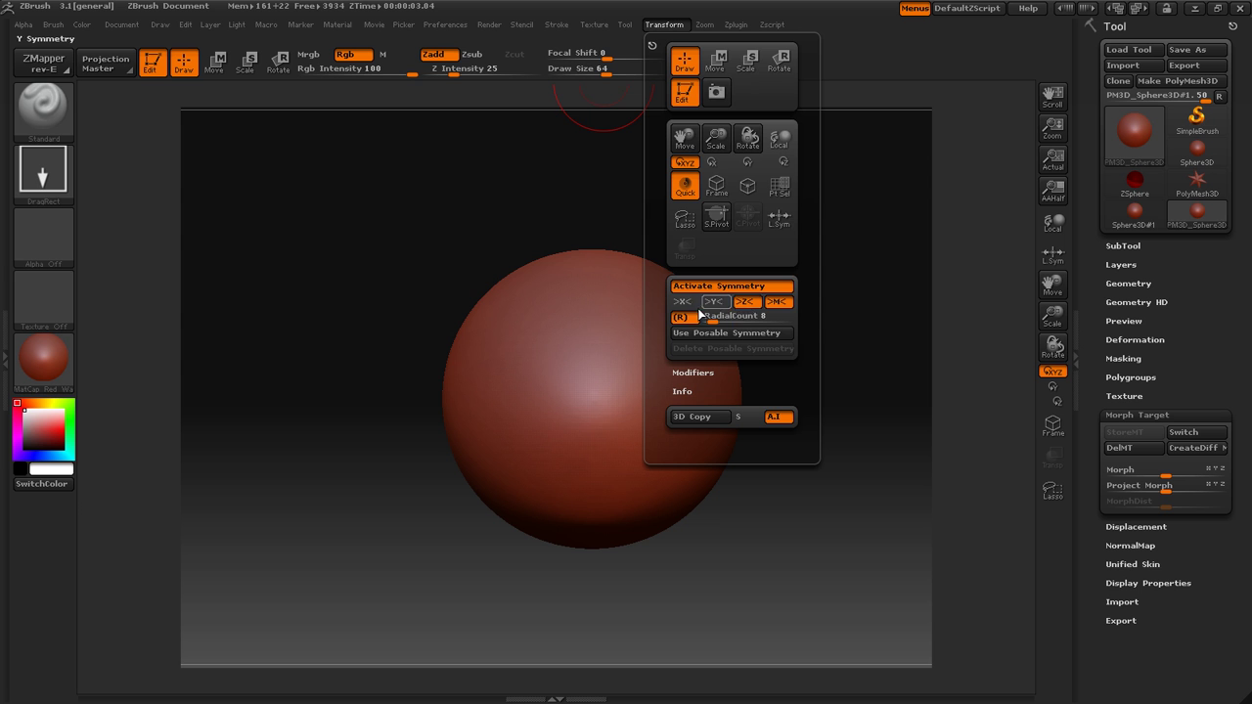
click(711, 302)
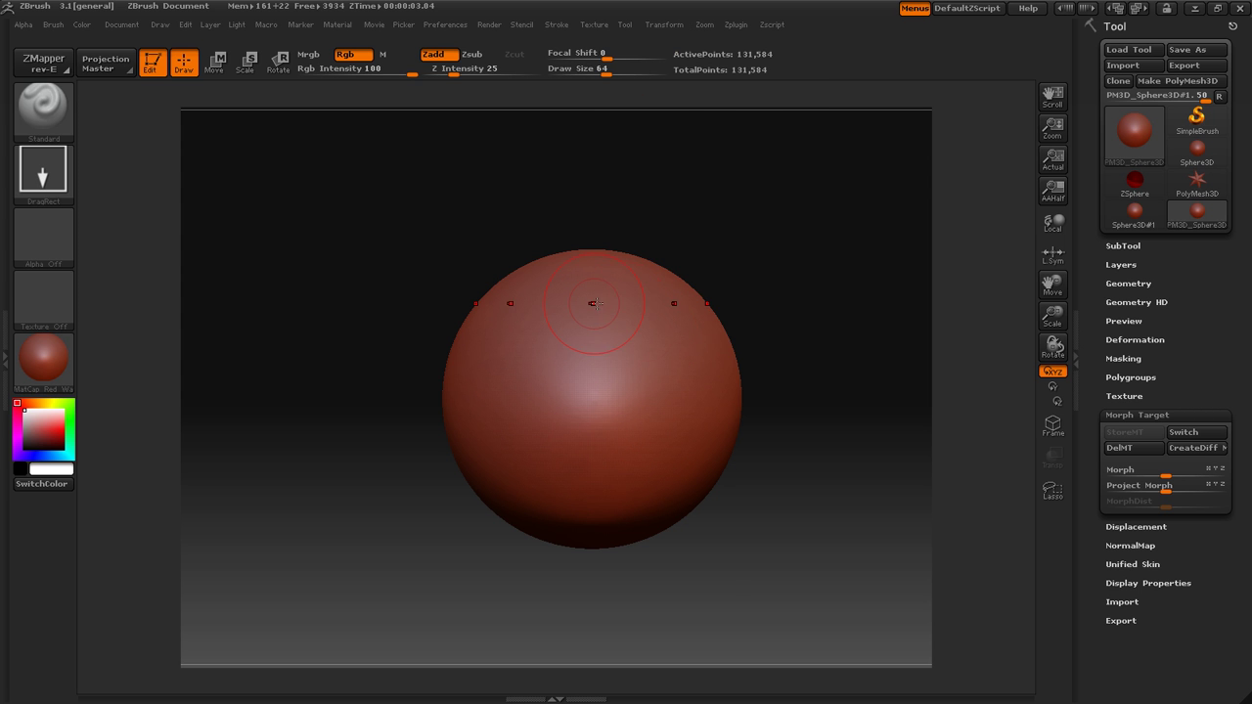
click(673, 25)
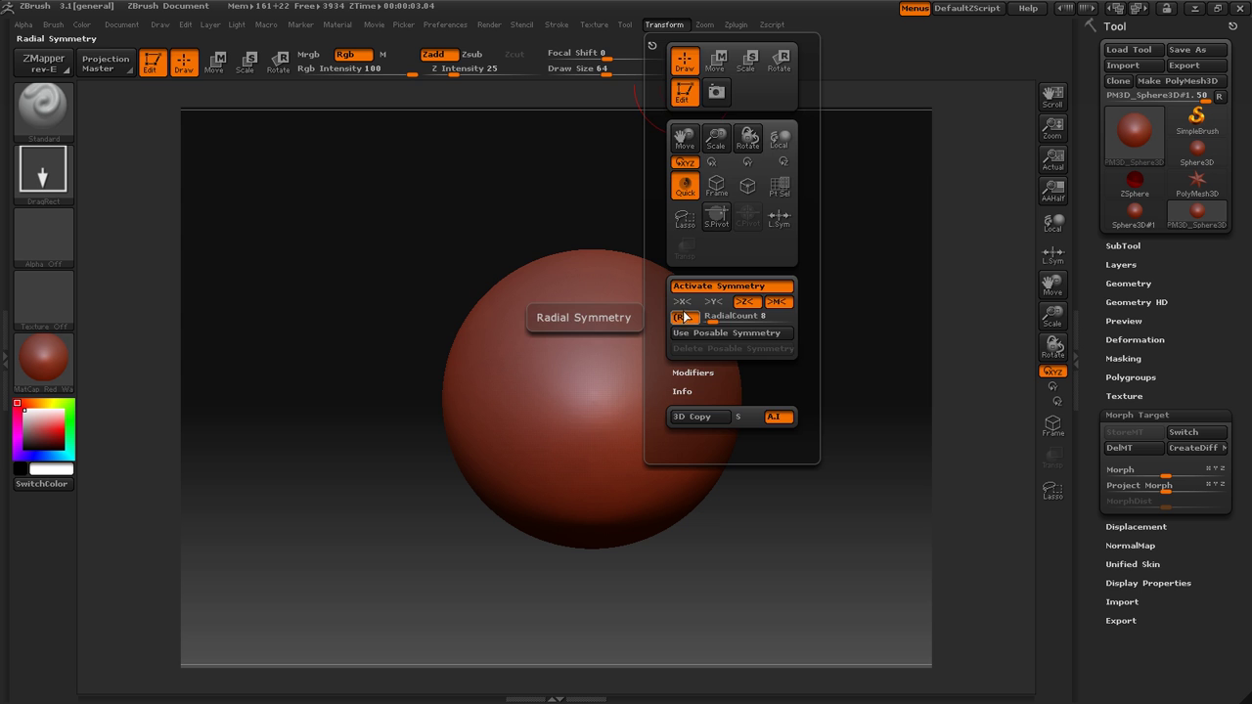
click(685, 317)
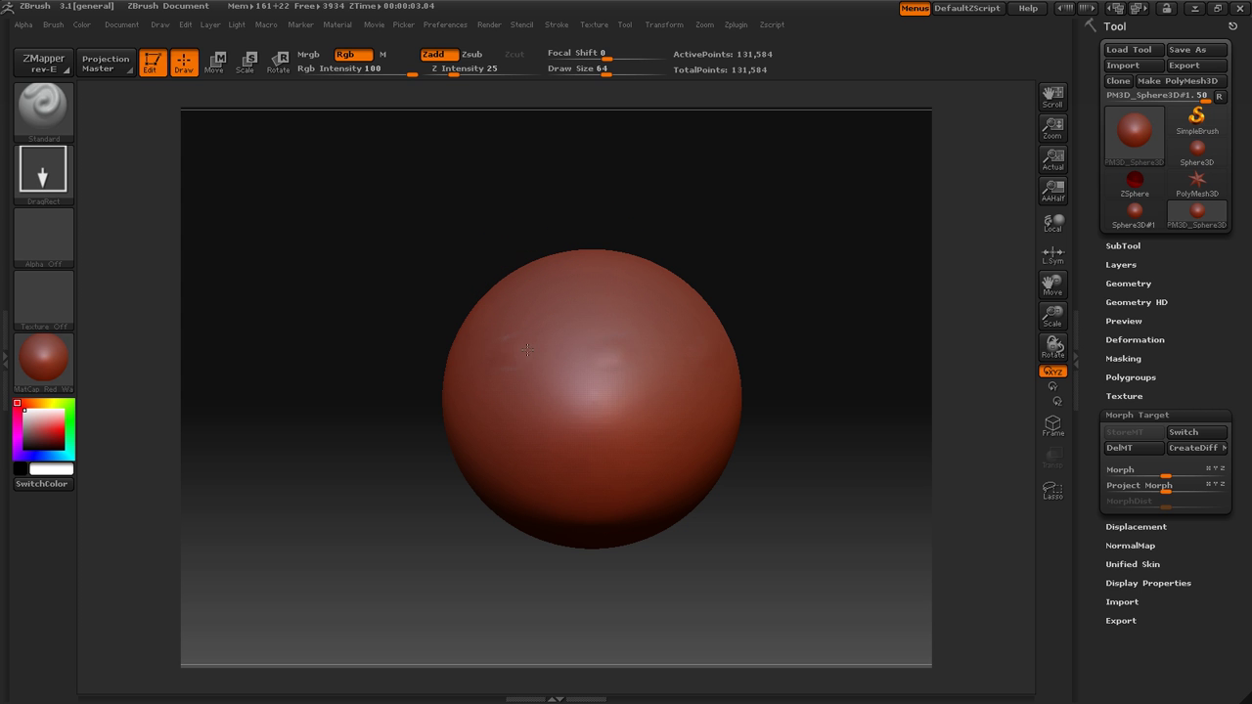
- Sculpt a raised band around the sphere and radial ribs on its upper cap and lower half
drag(527, 349, 747, 339)
drag(828, 269, 810, 342)
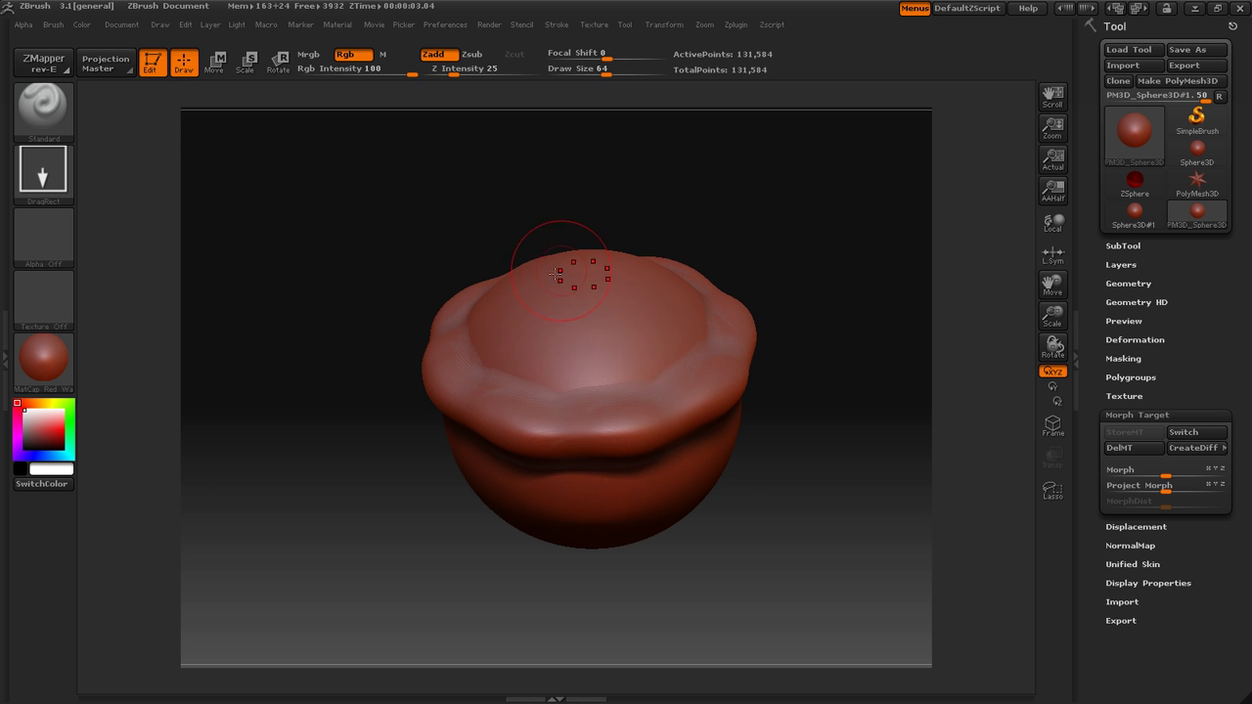
drag(536, 305, 506, 368)
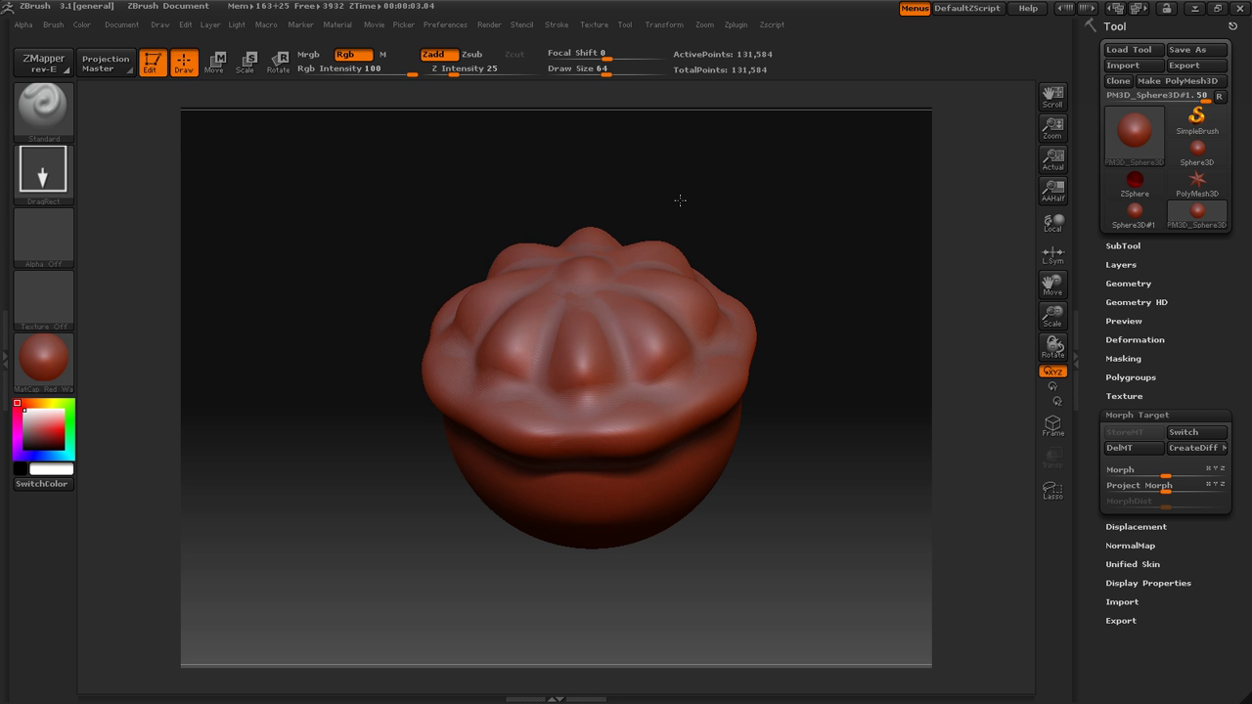
drag(773, 174, 618, 333)
mouse_move(583, 403)
mouse_down()
mouse_move(559, 534)
mouse_move(577, 554)
mouse_up()
mouse_move(775, 352)
mouse_down()
mouse_move(789, 255)
mouse_move(810, 341)
mouse_up()
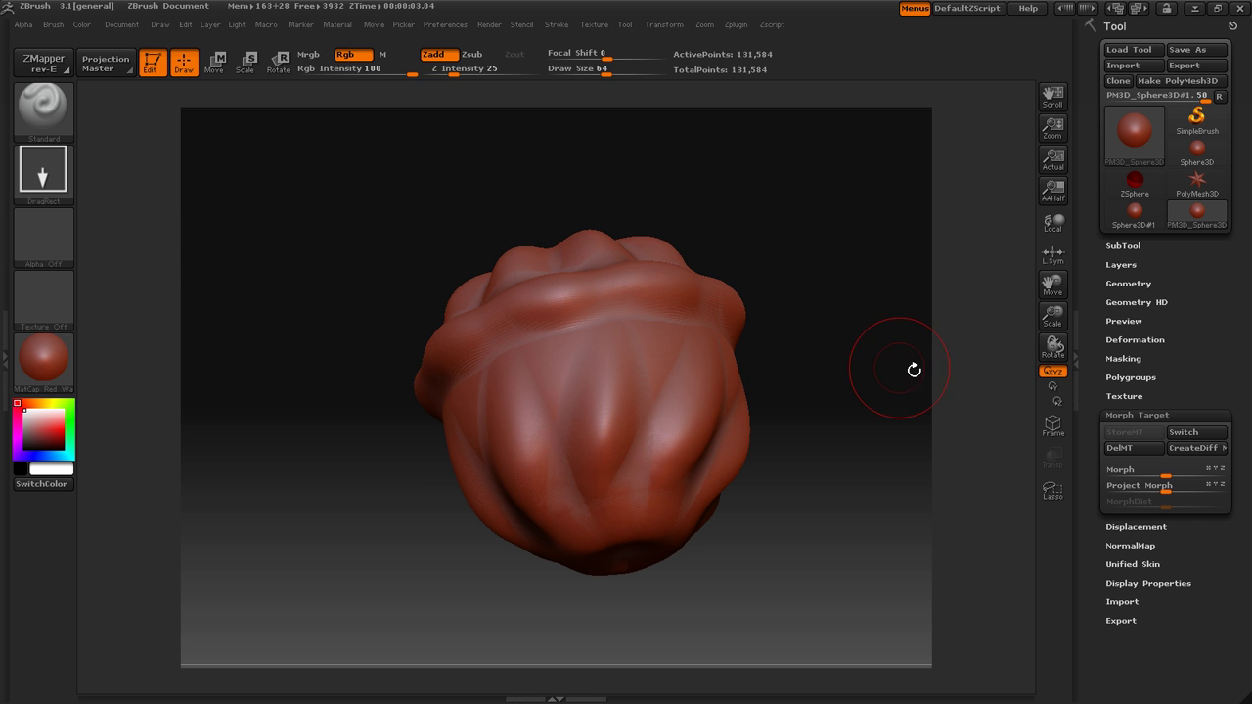
- Restore the smooth sphere from the morph target, delete that target, and store a new one
click(1183, 432)
click(1120, 448)
click(1139, 432)
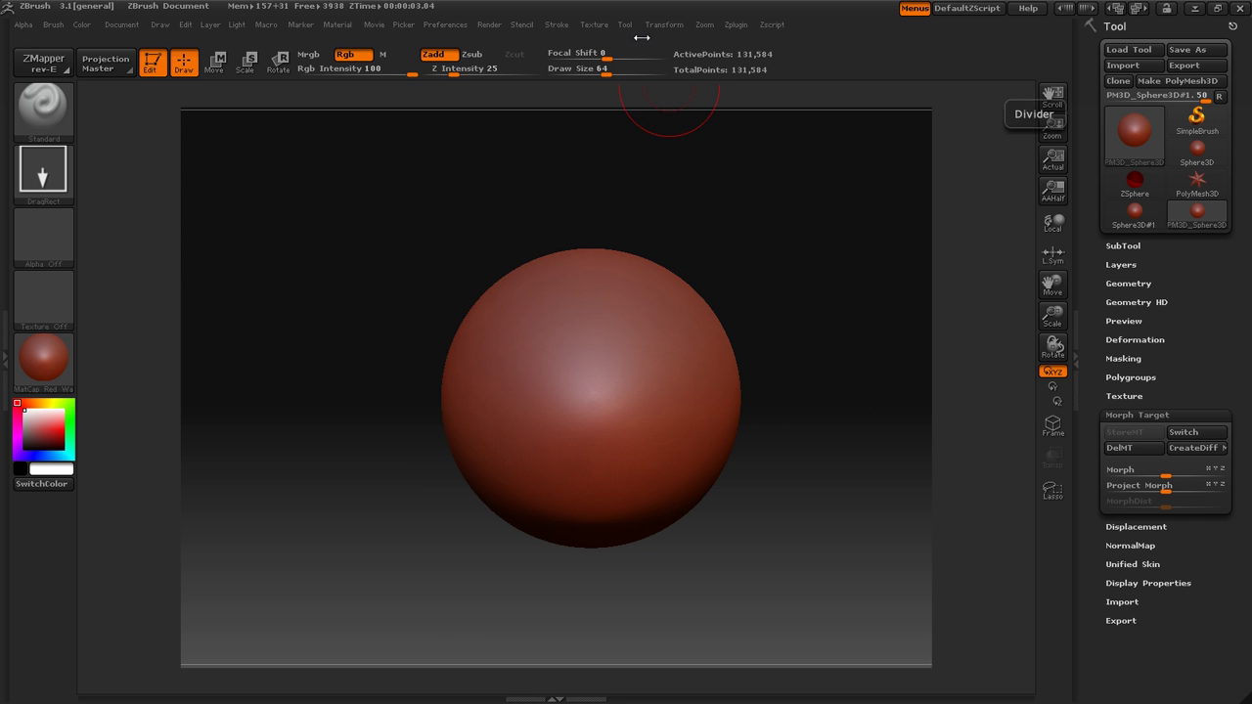
- Raise the Z-axis radial count to 59 and reduce the draw size to 8
click(669, 25)
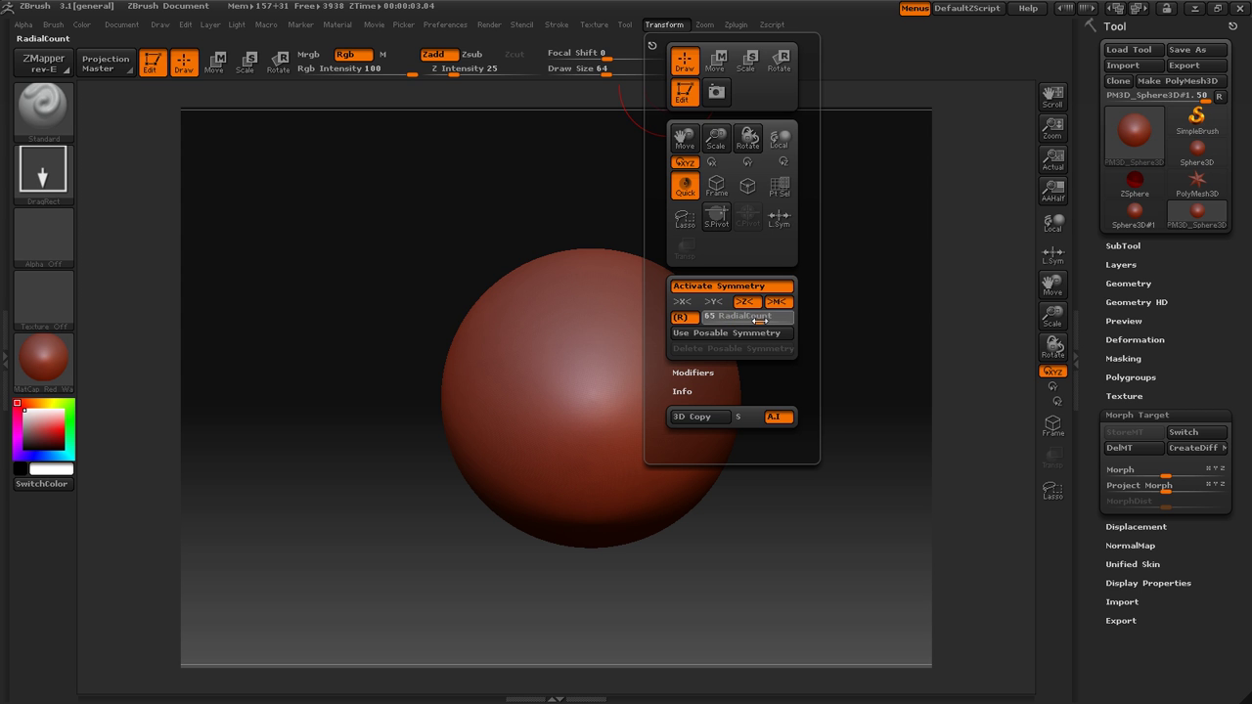
key(s)
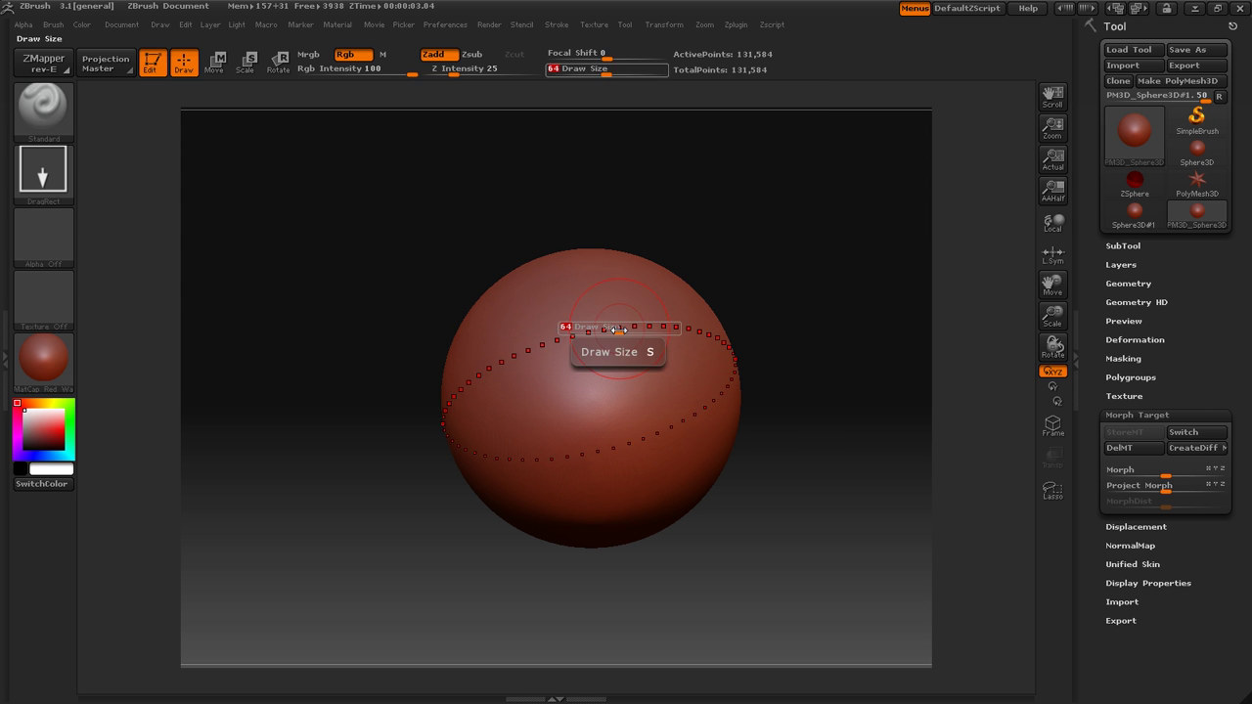
drag(619, 330, 583, 333)
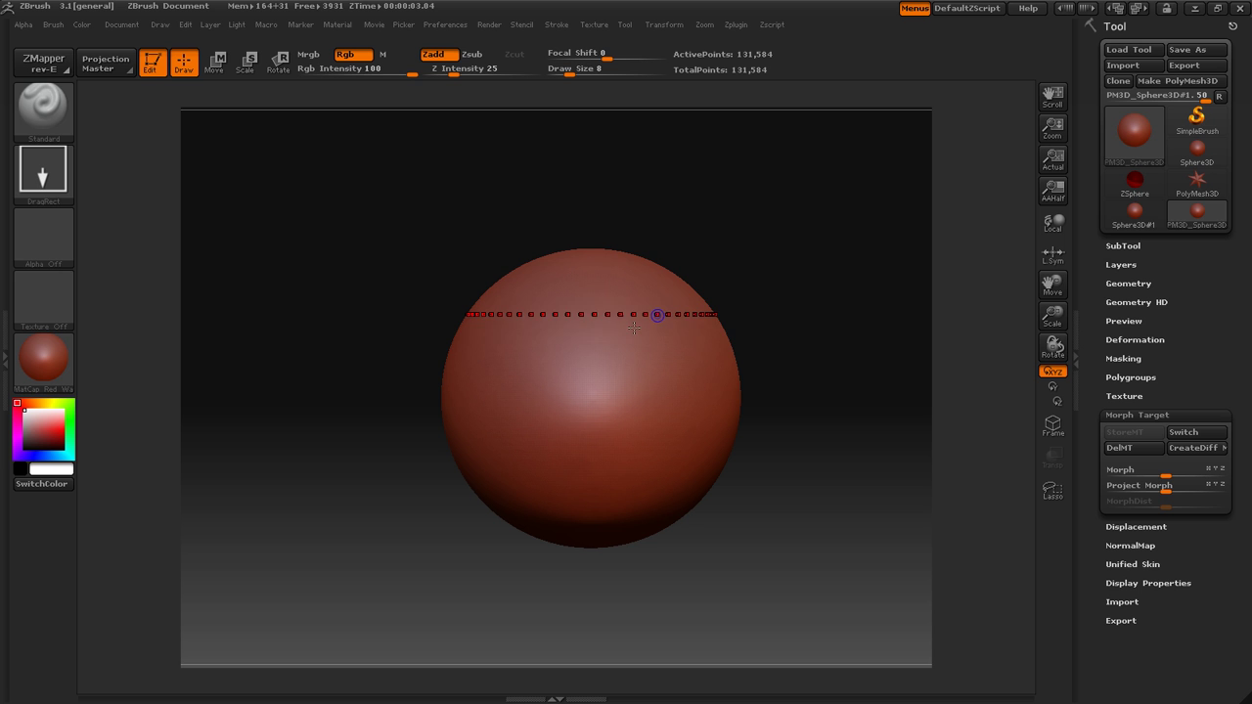
- Sculpt thin horizontal rings and fine diagonal and radial ridges over the whole sphere with radial symmetry
key(x)
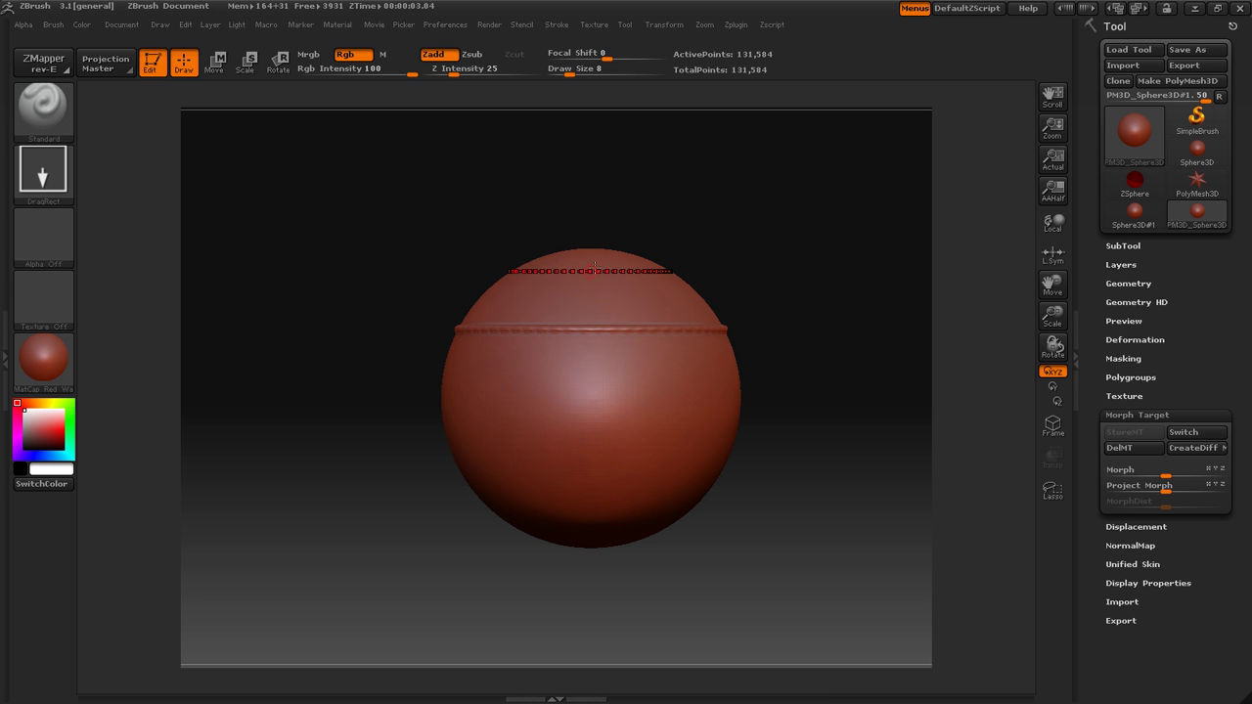
mouse_move(589, 290)
mouse_down()
mouse_move(586, 406)
mouse_move(710, 506)
mouse_up()
drag(790, 451, 753, 391)
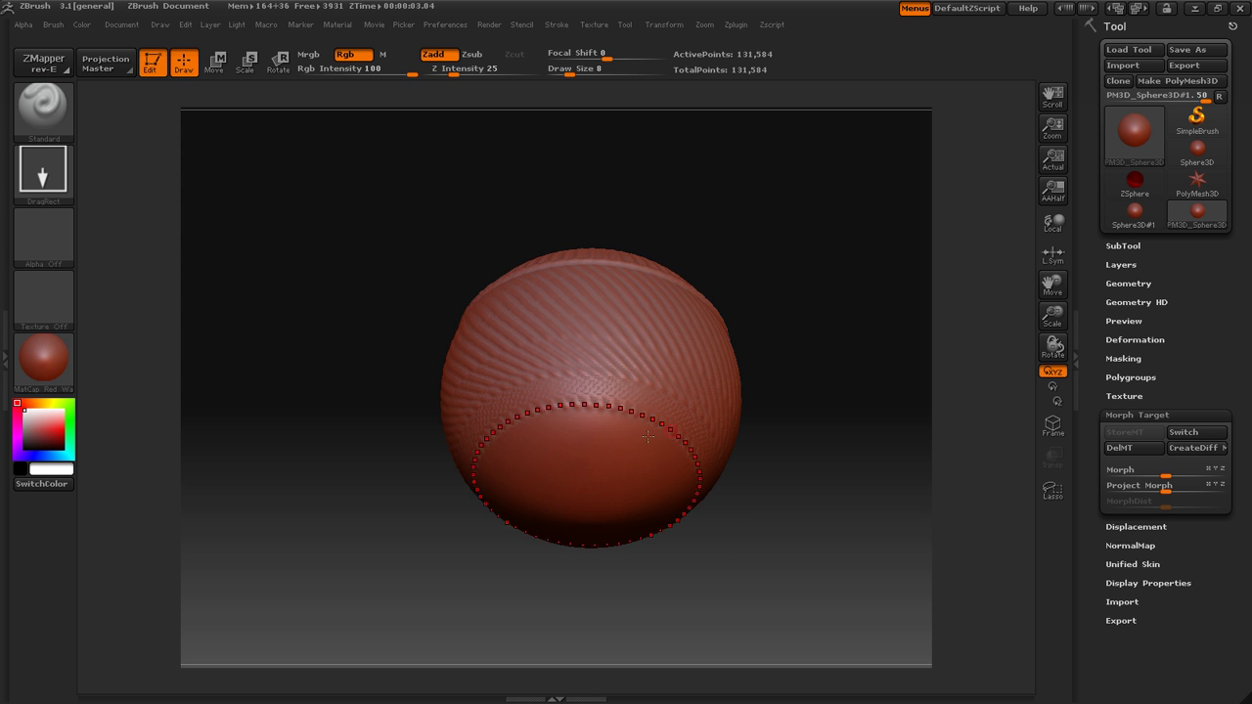
drag(614, 455, 589, 516)
drag(833, 388, 824, 438)
mouse_move(582, 422)
mouse_down()
mouse_move(602, 427)
mouse_move(609, 393)
mouse_up()
mouse_move(895, 318)
mouse_down()
mouse_move(911, 371)
mouse_move(861, 435)
mouse_up()
- Add Y-axis radial symmetry with a count of 20 alongside Z, and try a short stroke on the cap and undo it
click(665, 25)
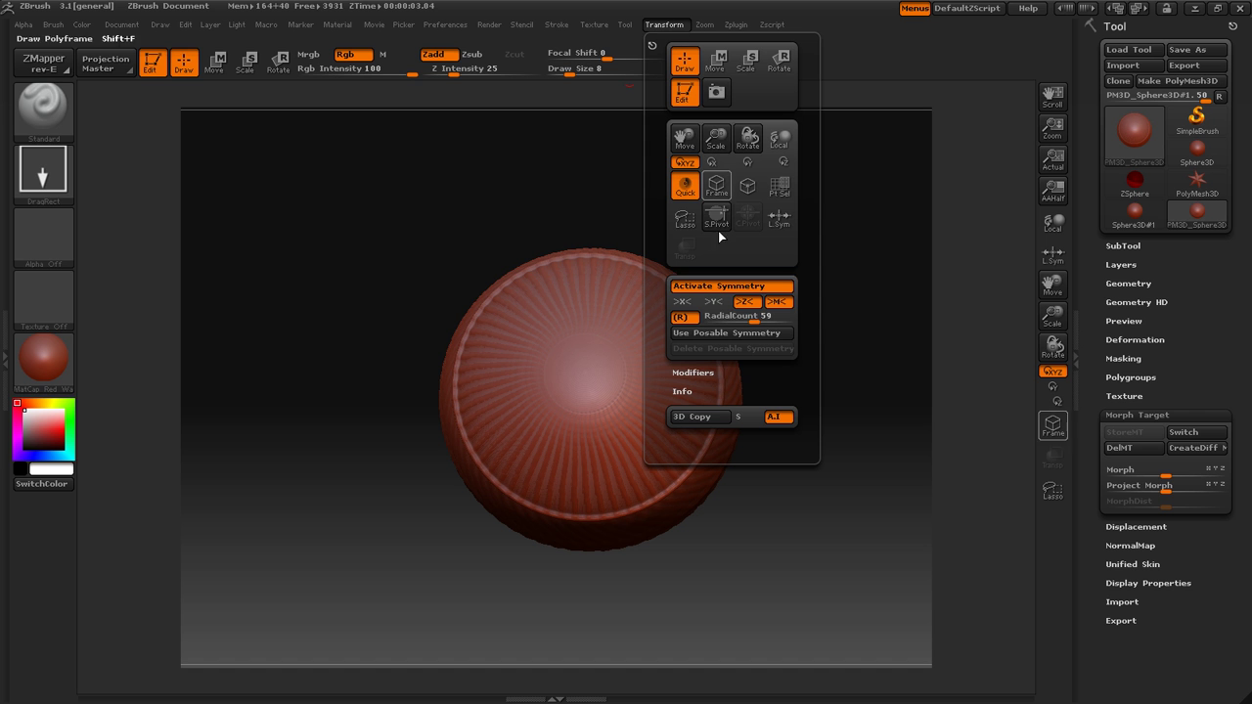
click(716, 302)
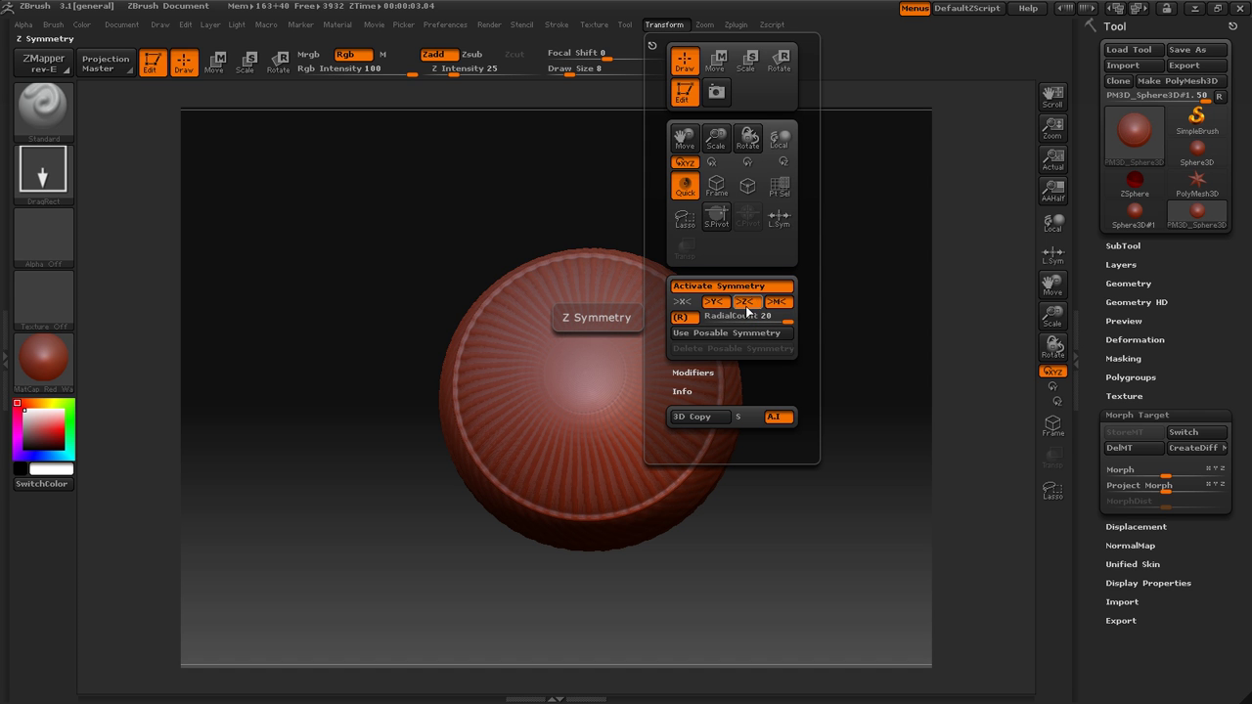
click(749, 303)
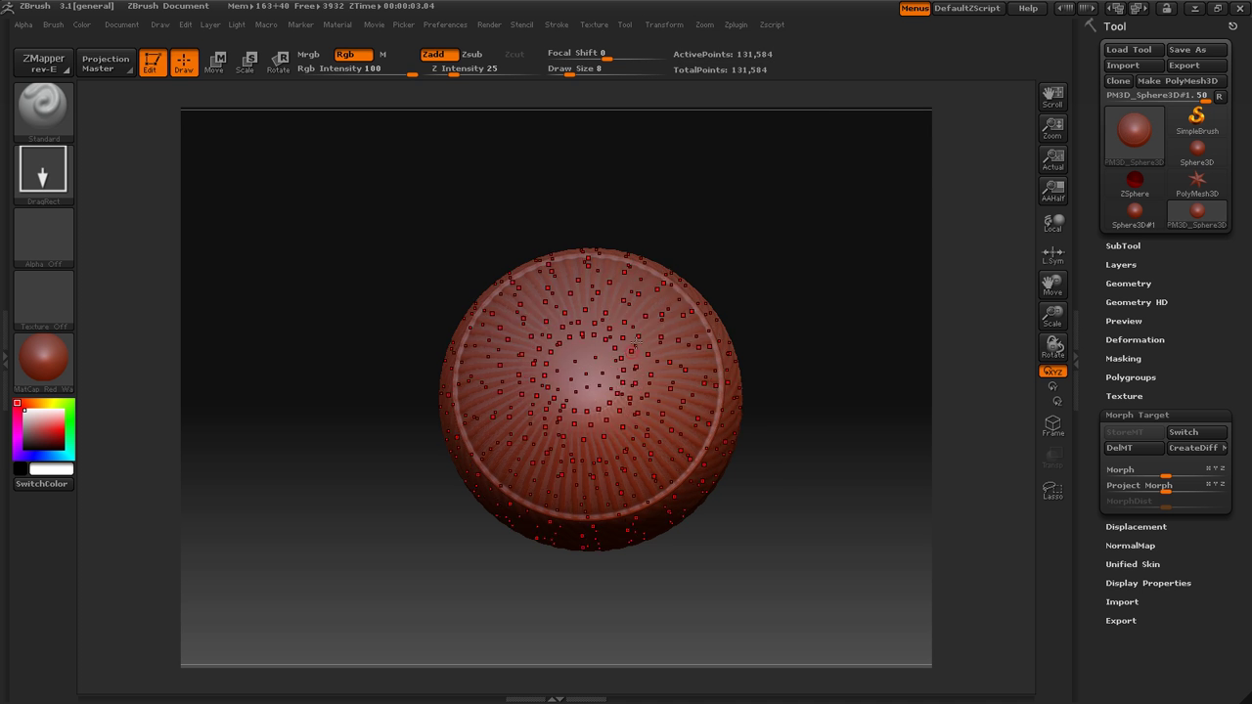
drag(622, 336, 637, 344)
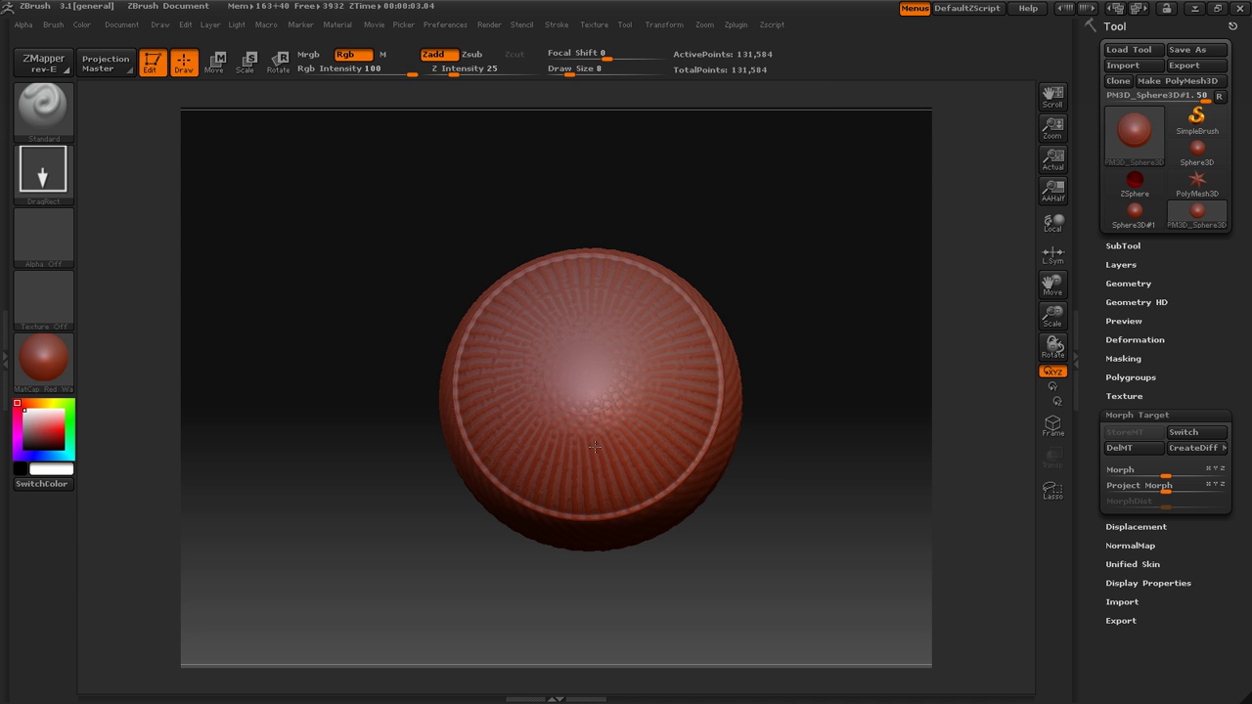
key(ctrl+z)
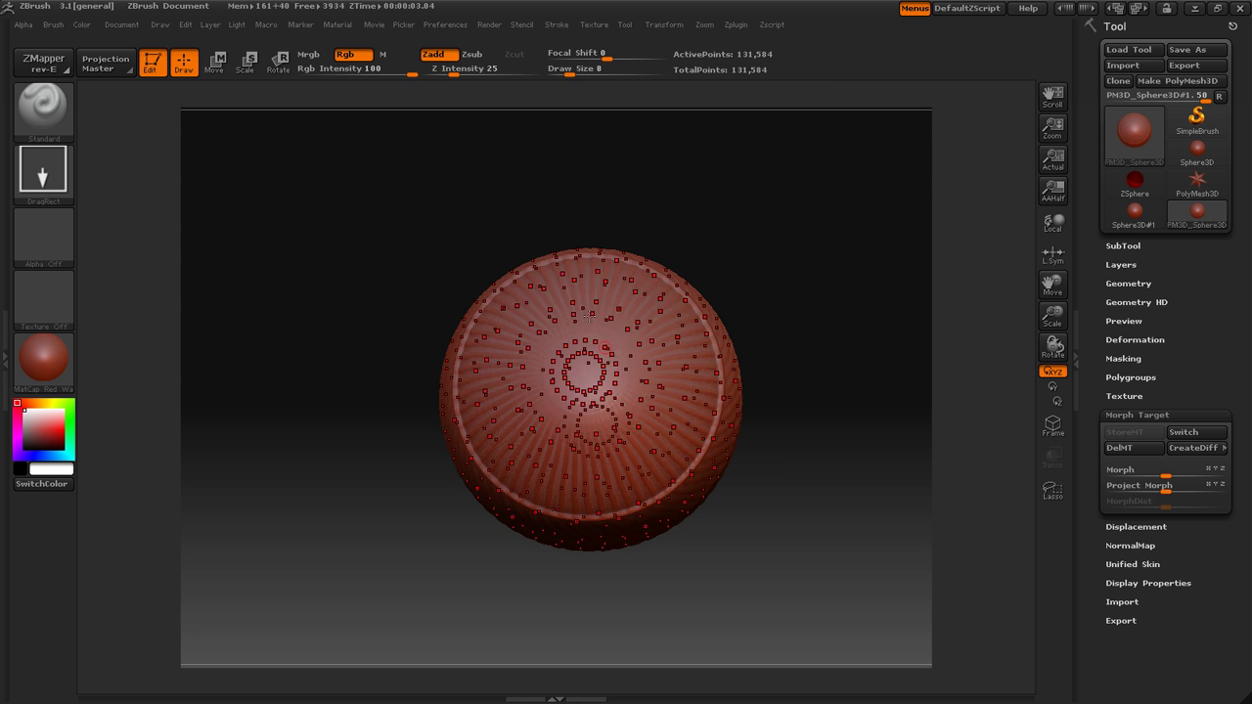
- Turn off Z symmetry and sculpt a thin vertical ring around the sphere using Y-axis radial symmetry
click(675, 27)
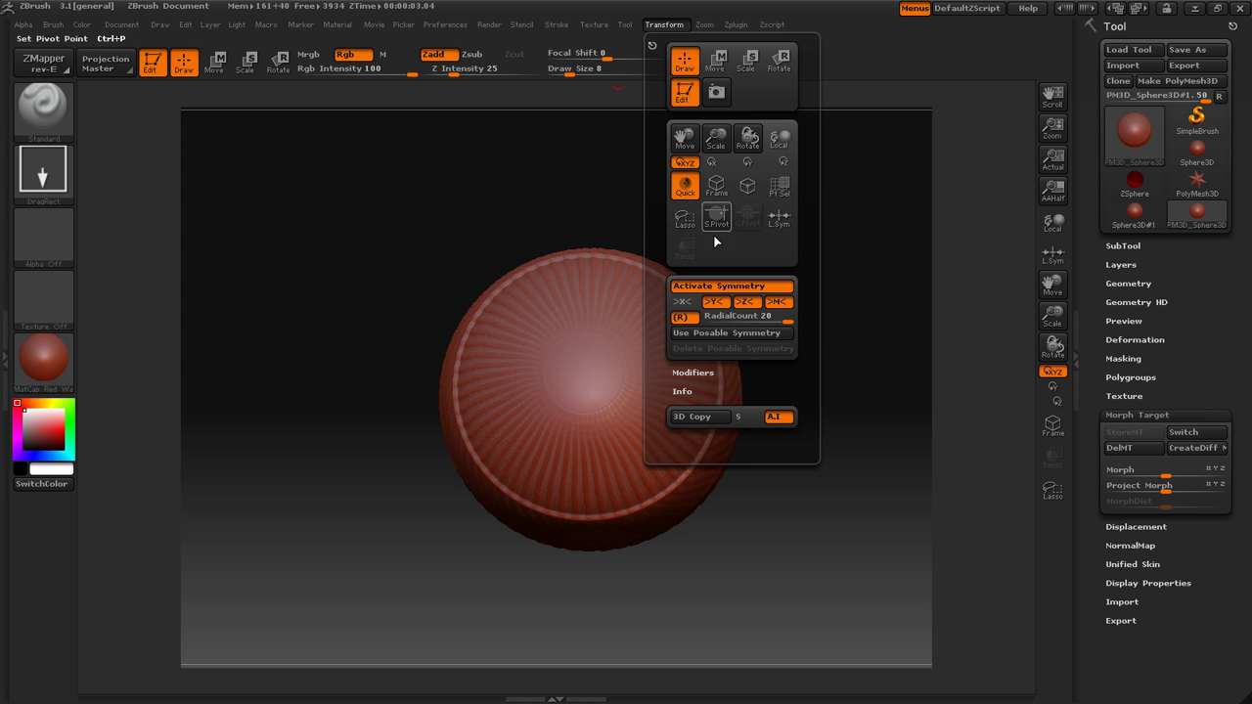
click(751, 303)
drag(843, 278, 847, 213)
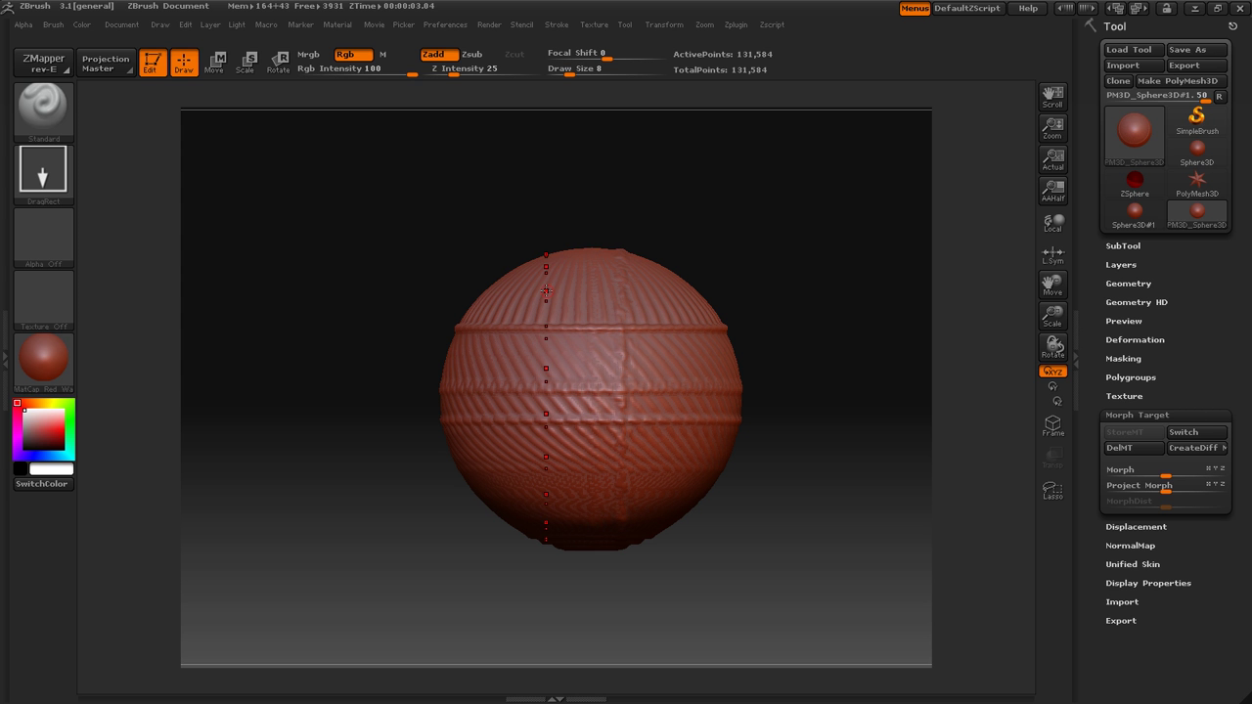
click(665, 24)
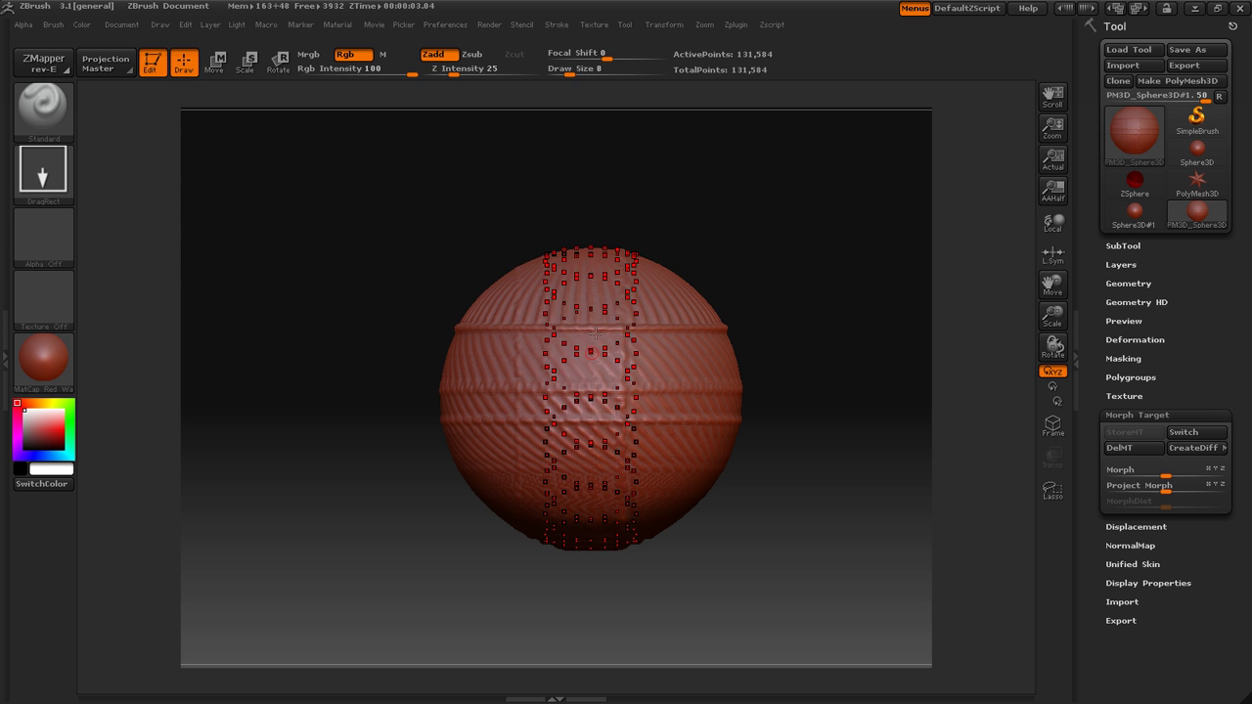
click(664, 25)
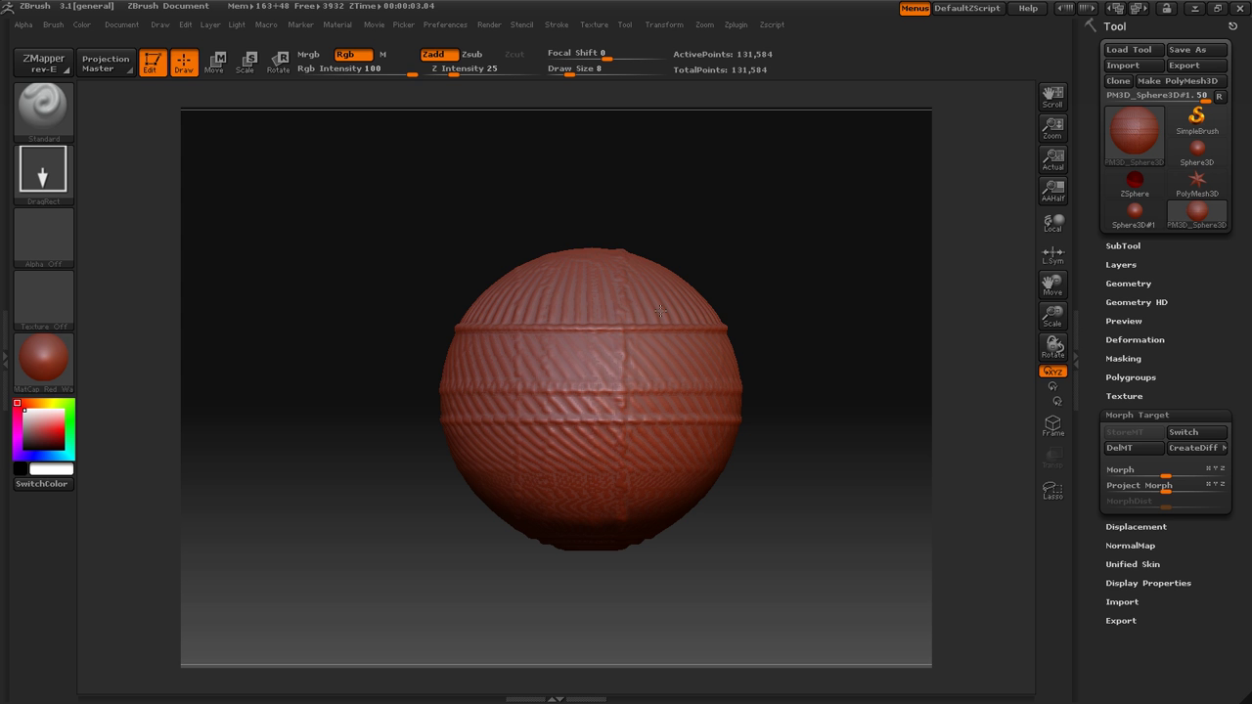
- Sculpt curved and looping strokes around the sphere and a small ring at its side pole with radial symmetry
drag(591, 398, 615, 376)
mouse_move(800, 227)
mouse_down()
mouse_move(706, 263)
mouse_move(622, 364)
mouse_up()
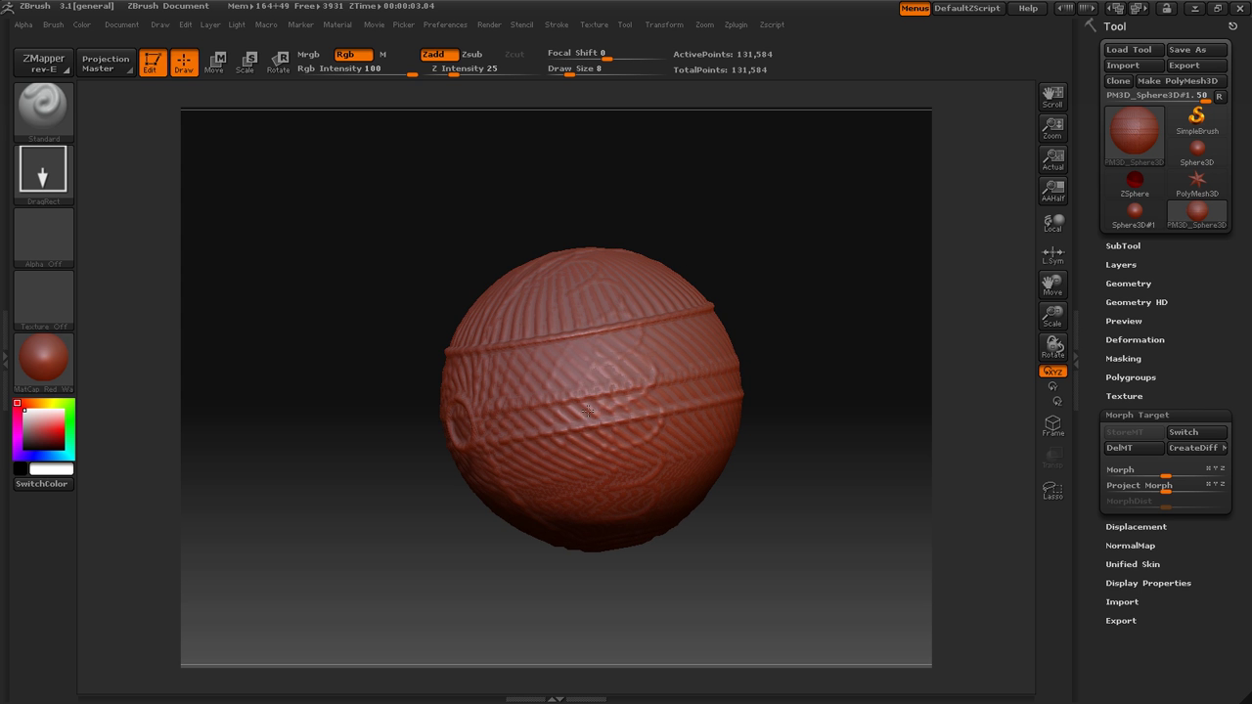
drag(588, 411, 591, 371)
drag(406, 413, 502, 399)
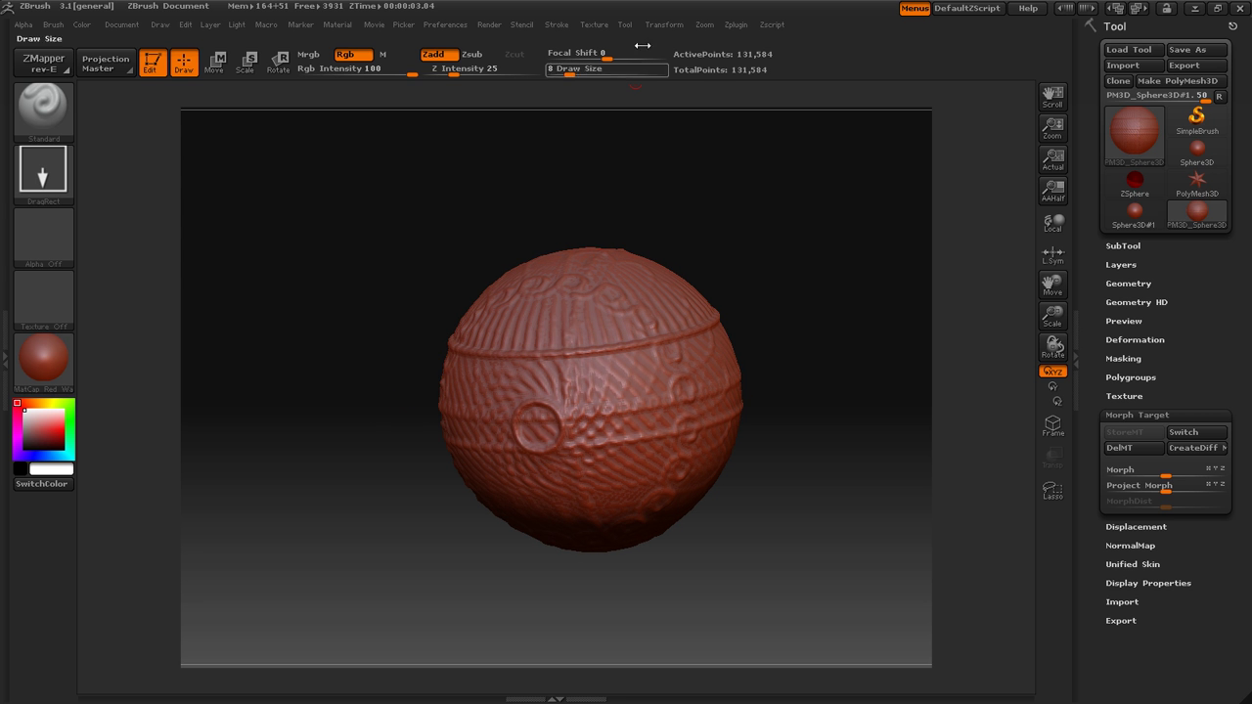
- Adjust the radial count and sculpt concentric rings around the small circle at the sphere's side pole
click(671, 27)
drag(722, 318, 762, 318)
mouse_move(652, 428)
mouse_down()
mouse_move(613, 456)
mouse_move(580, 447)
mouse_up()
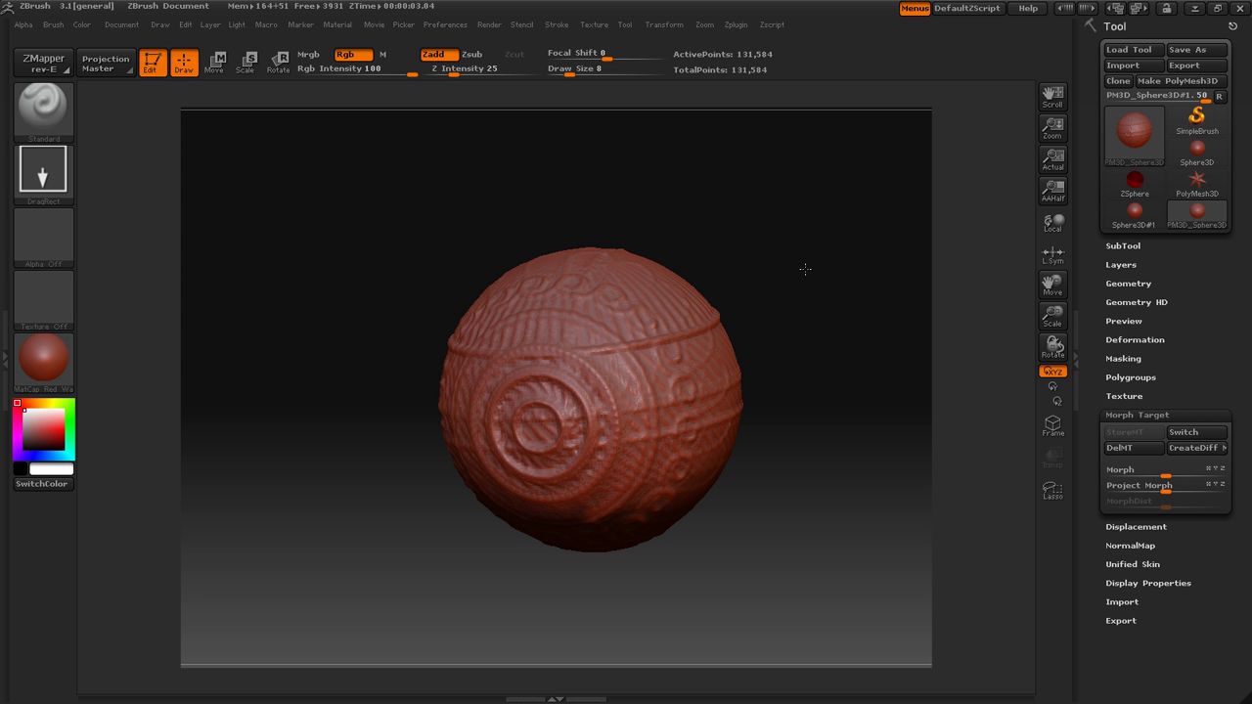
- Set radial symmetry to the Z axis with a count of 20 and turn the sphere to face its concentric rings
drag(805, 268, 589, 384)
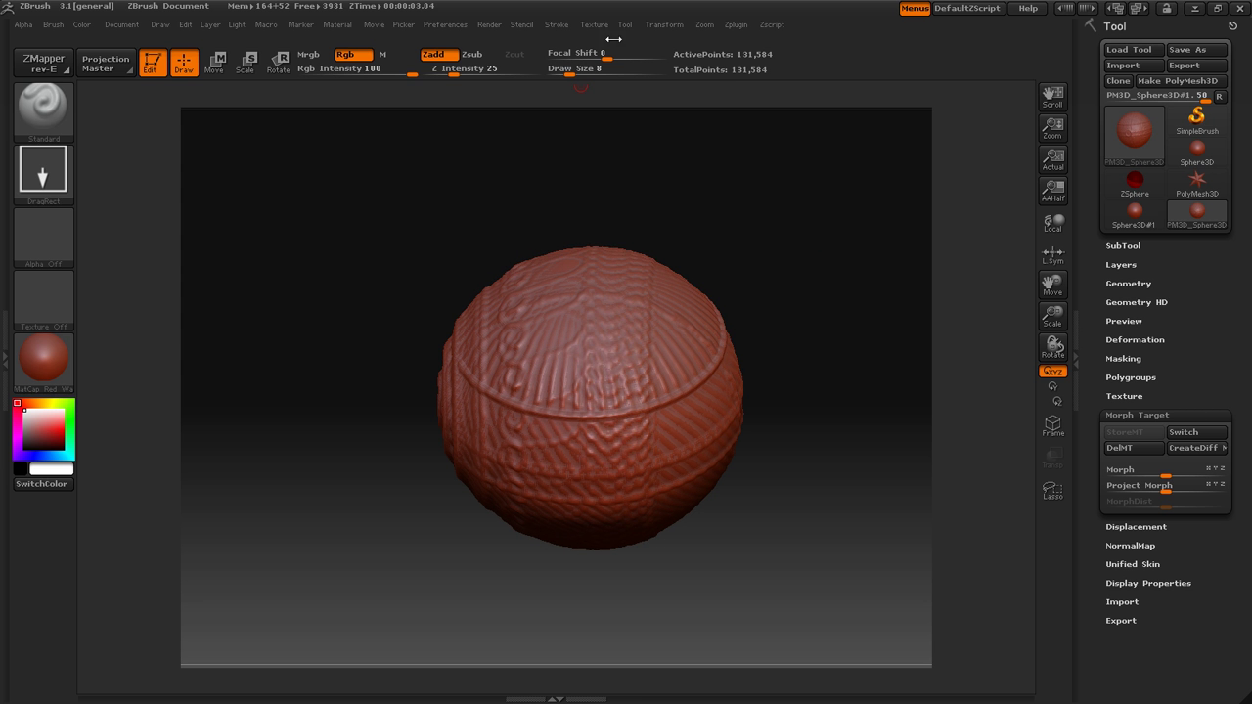
click(678, 24)
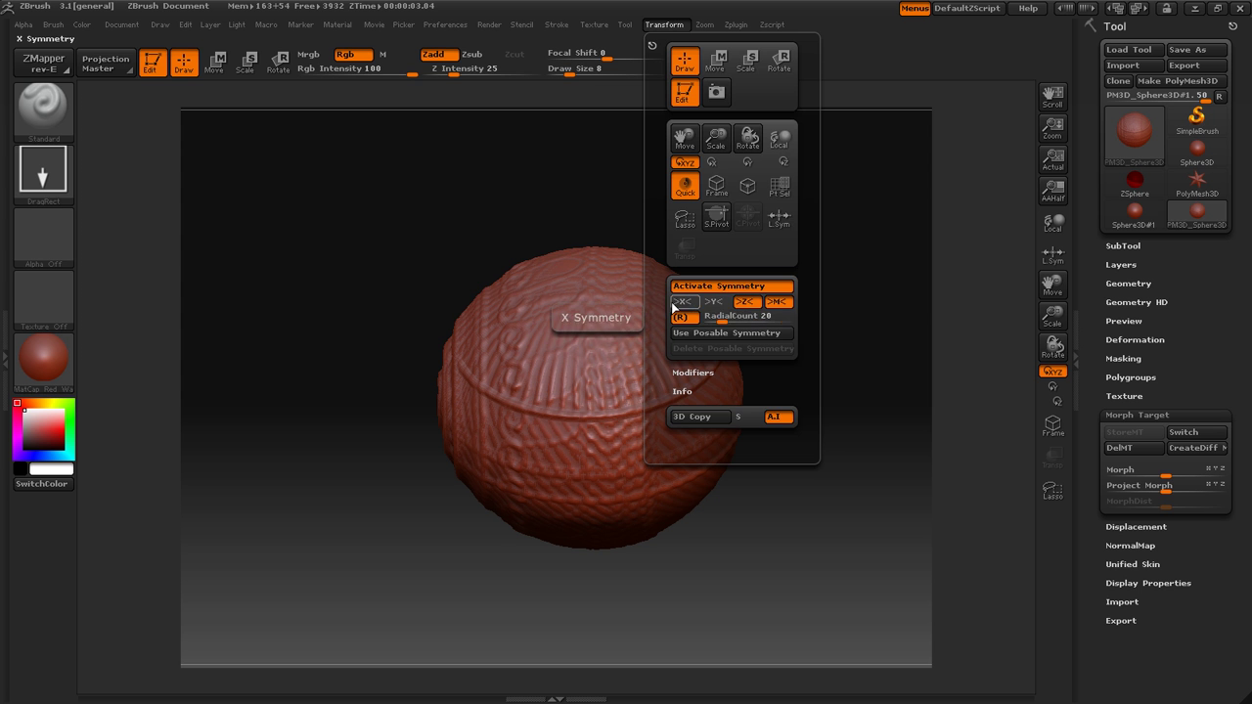
shift+drag(427, 339, 544, 370)
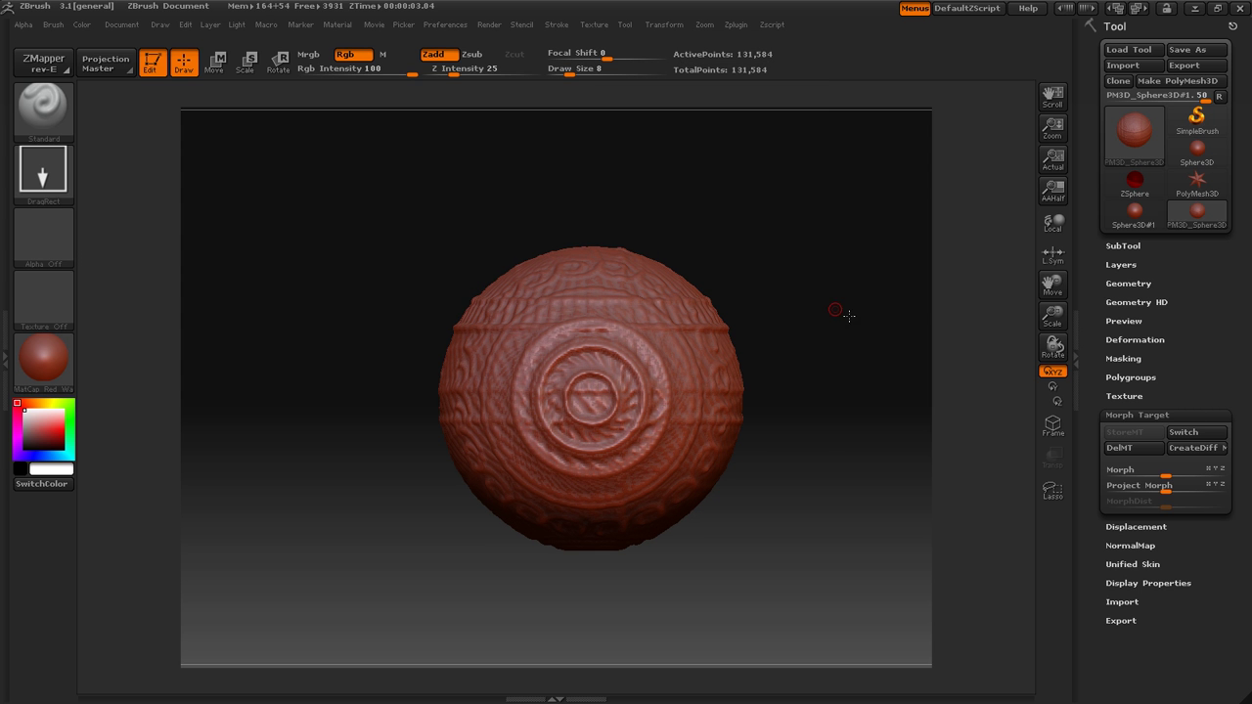
- Restore the smooth sphere from the morph target and set mirrored symmetry to the X axis only, without radial symmetry
drag(836, 311, 740, 445)
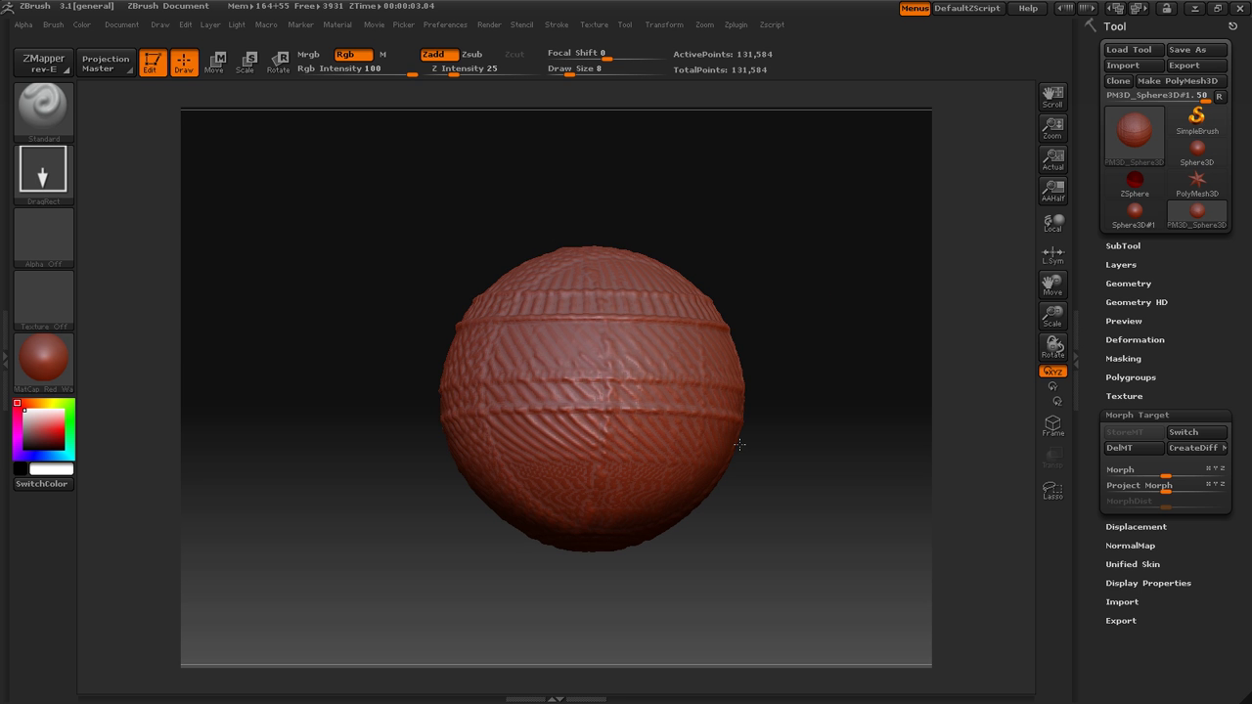
click(1180, 431)
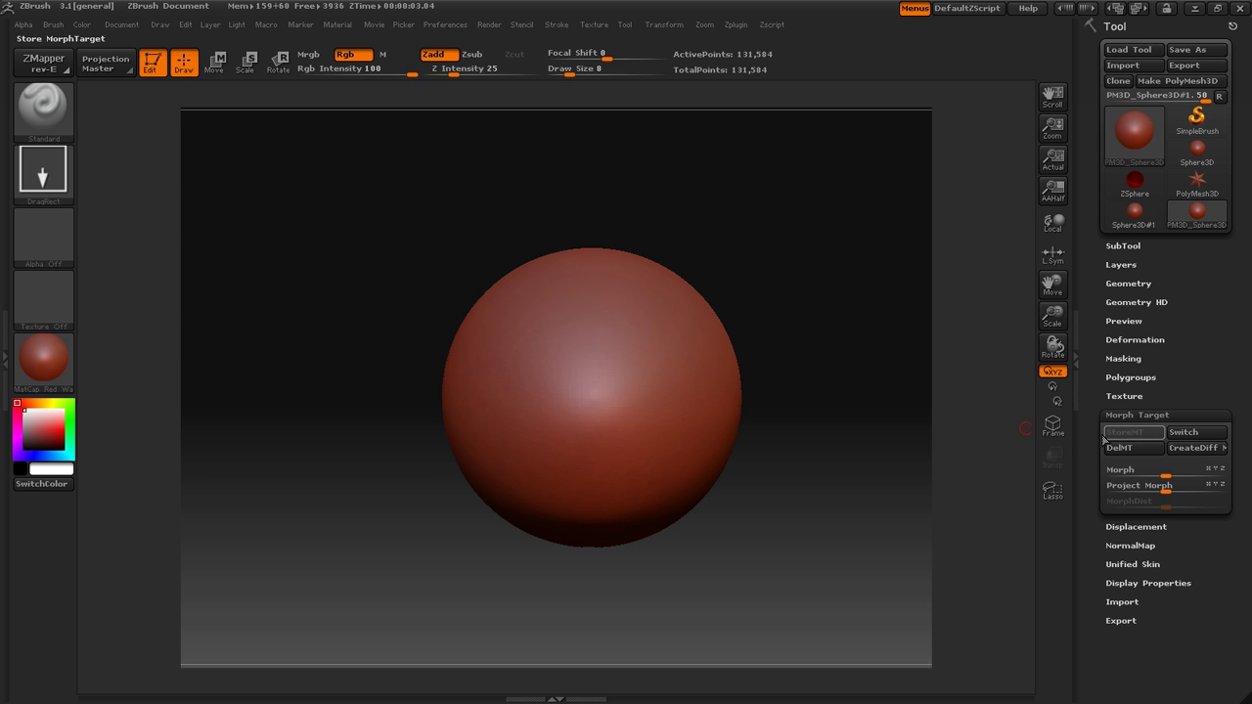
click(667, 24)
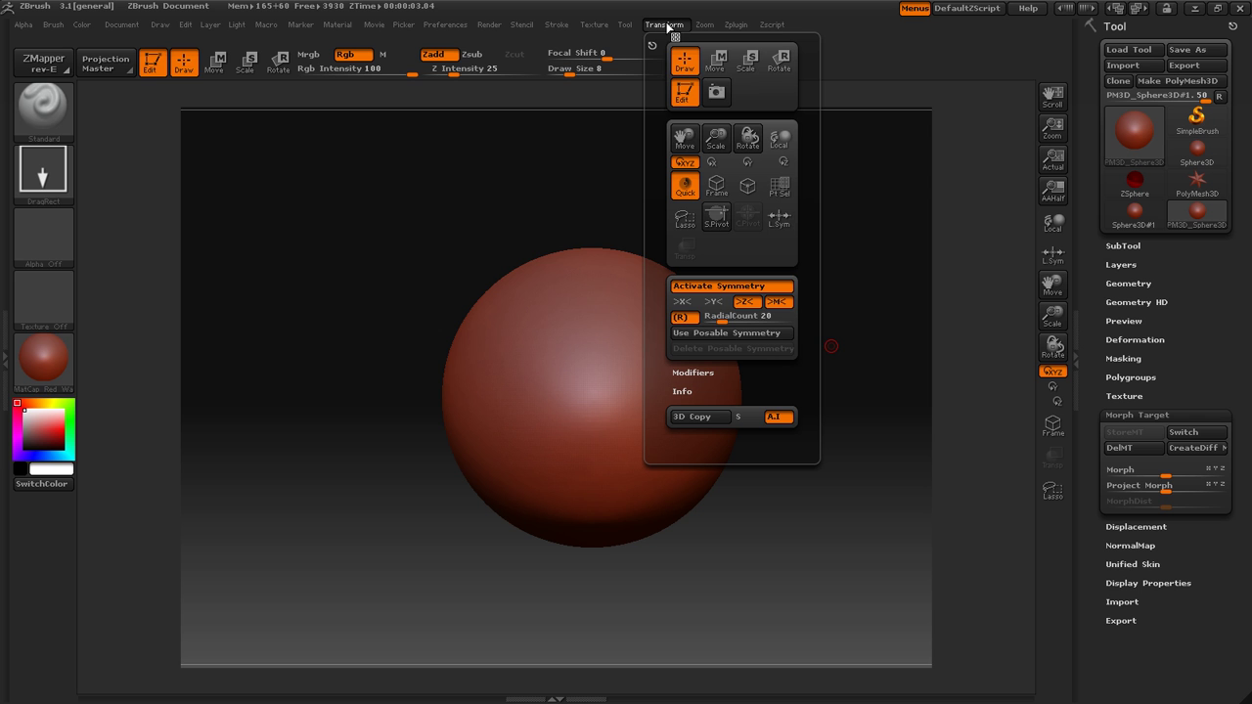
click(685, 303)
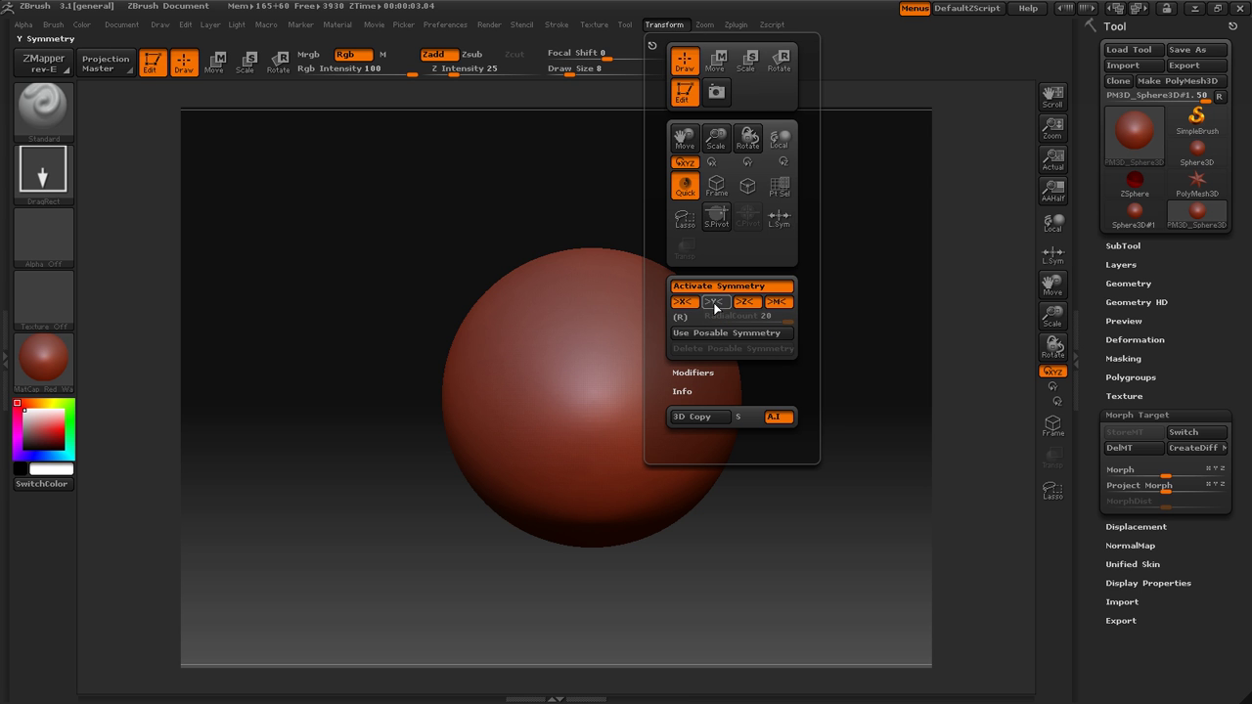
click(746, 305)
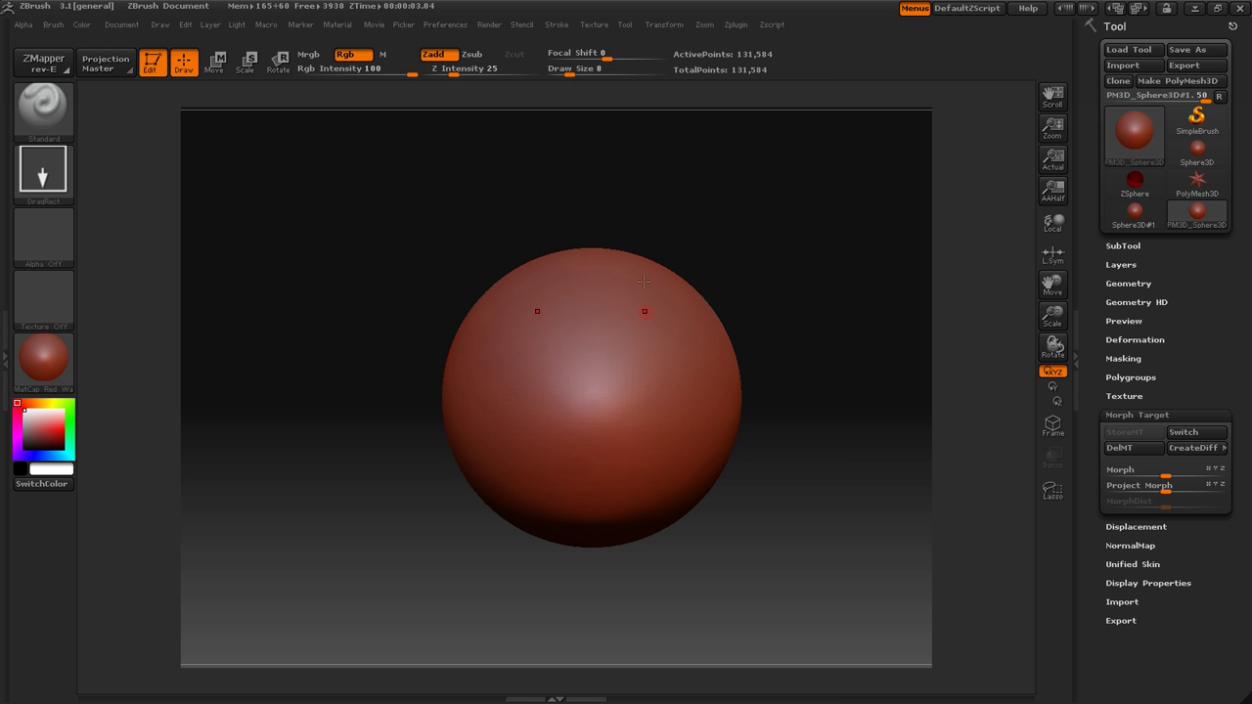
- Set the draw size to 44 and sculpt a pair of mirrored mounds on the upper front of the sphere
key(s)
drag(784, 411, 812, 406)
mouse_move(606, 297)
mouse_down()
mouse_move(624, 311)
mouse_move(640, 291)
mouse_move(660, 322)
mouse_up()
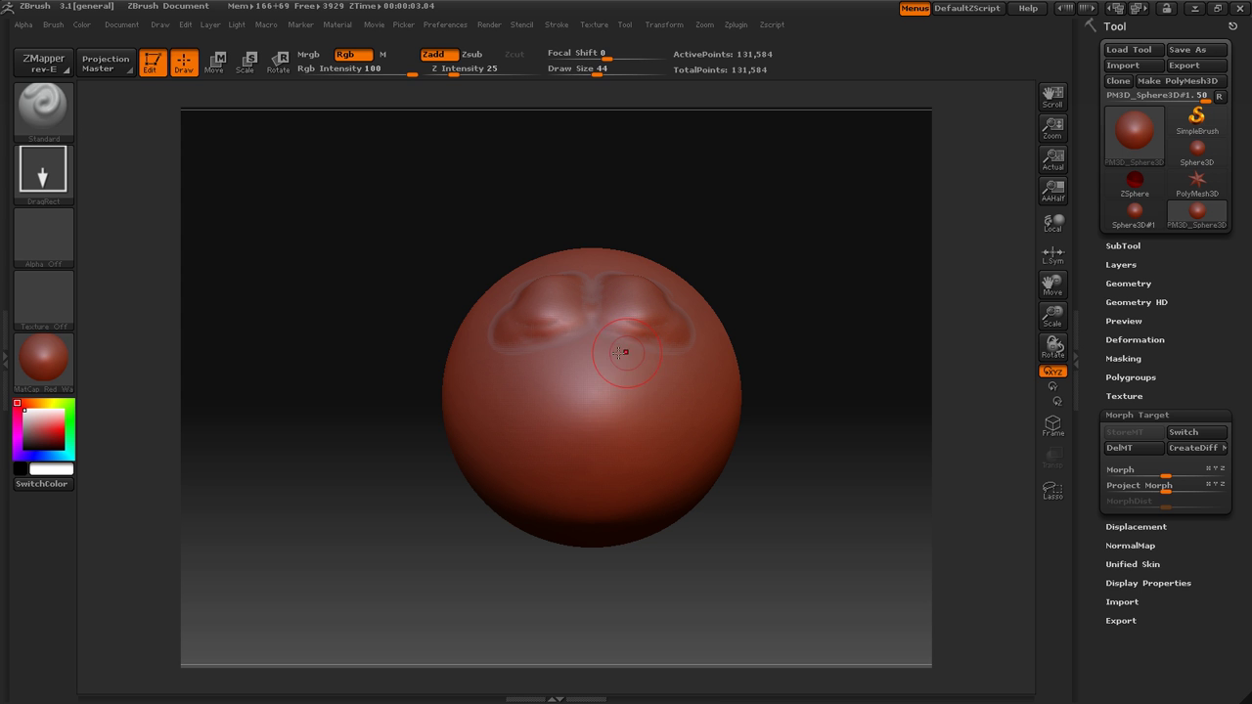
- Sculpt asymmetrical lumpy bulges on only the right side of the sphere with symmetry off
mouse_move(606, 353)
mouse_down()
mouse_move(665, 416)
mouse_move(679, 448)
mouse_move(647, 465)
mouse_move(675, 491)
mouse_up()
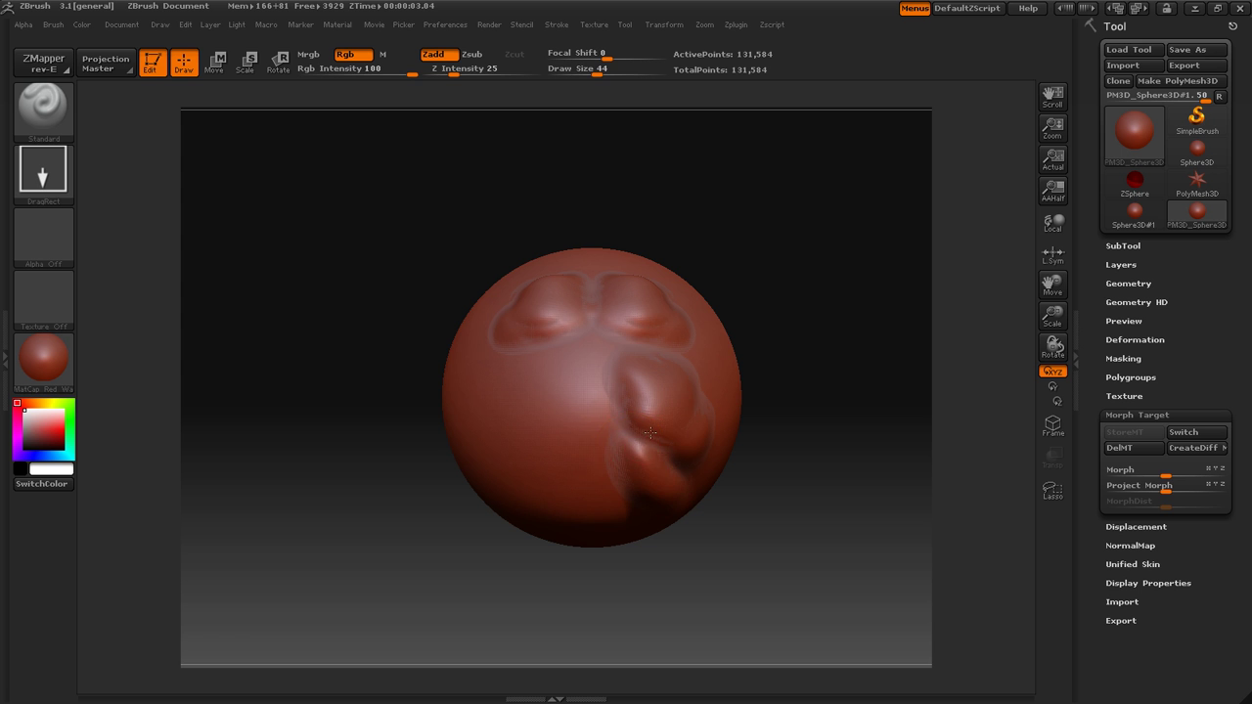
mouse_move(811, 300)
mouse_down()
mouse_move(712, 348)
mouse_move(528, 380)
mouse_up()
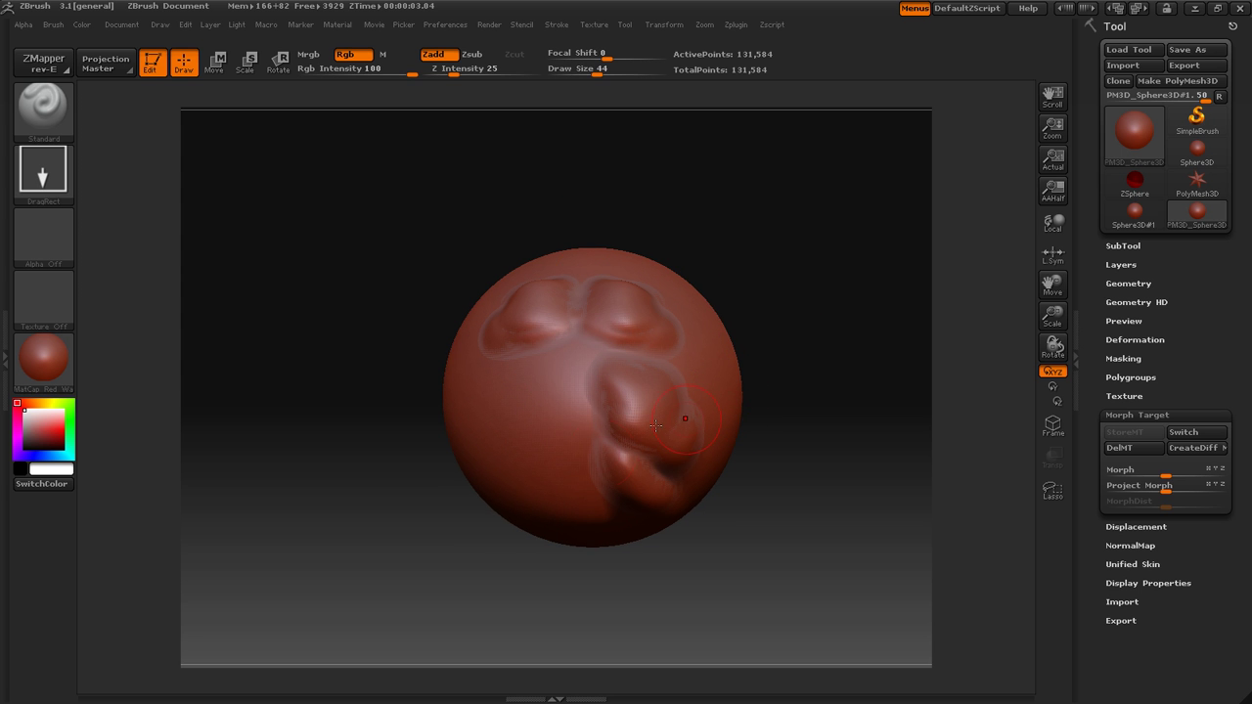
drag(743, 410, 651, 354)
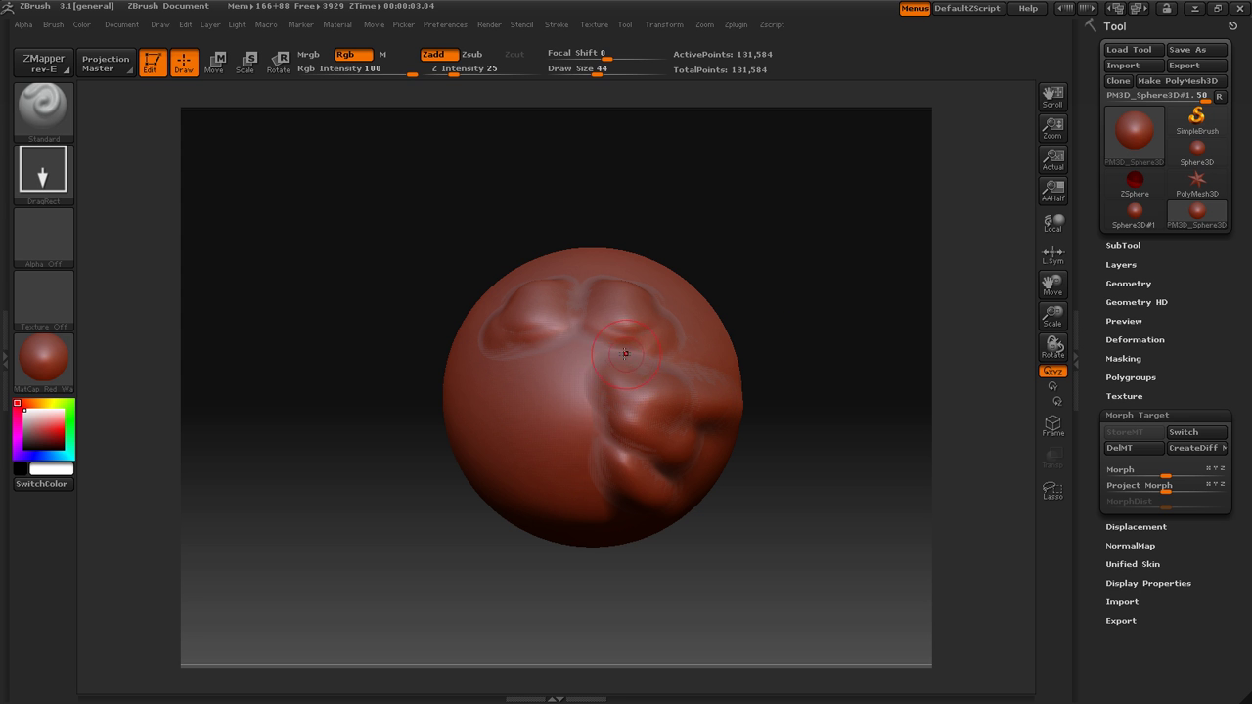
mouse_move(619, 227)
mouse_down()
mouse_move(628, 254)
mouse_move(722, 331)
mouse_move(693, 315)
mouse_move(791, 252)
mouse_move(774, 285)
mouse_move(782, 228)
mouse_up()
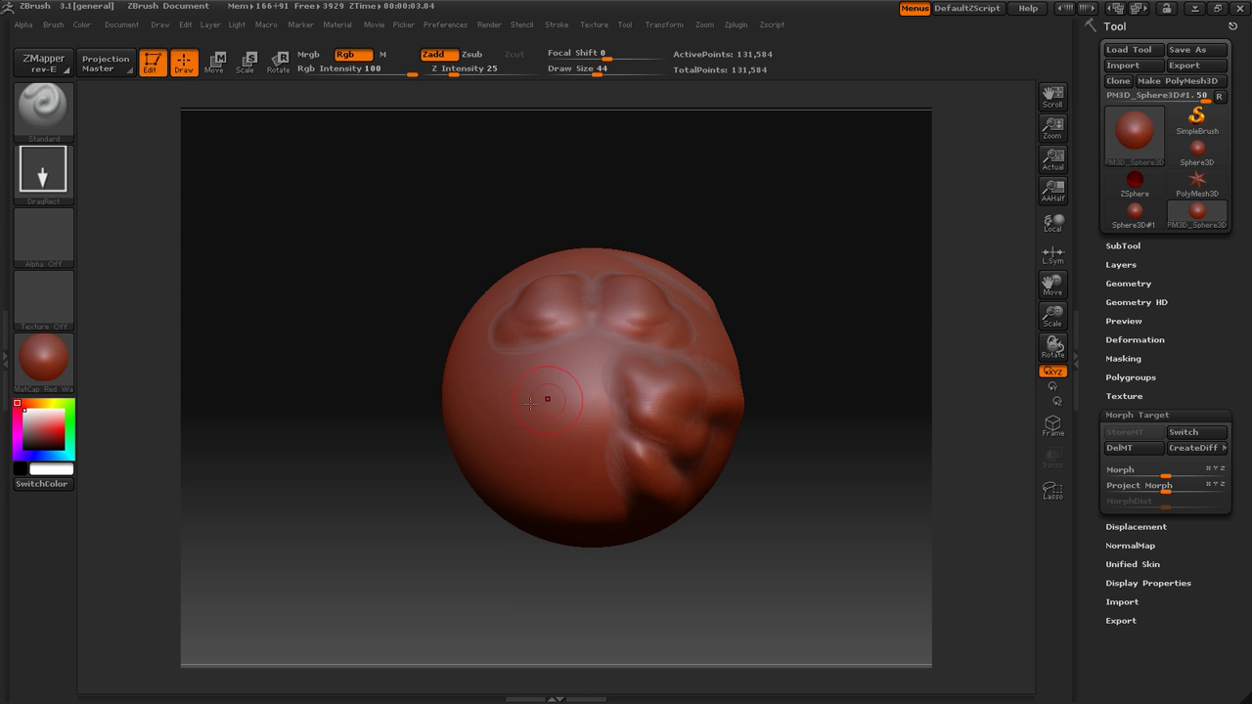
- Mask an oval patch on the smooth side of the sphere, try sculpting over it, and undo the sculpting
mouse_move(544, 365)
ctrl+mouse_down()
mouse_move(529, 469)
mouse_move(575, 410)
mouse_move(541, 364)
mouse_move(502, 477)
mouse_move(524, 403)
ctrl+mouse_up()
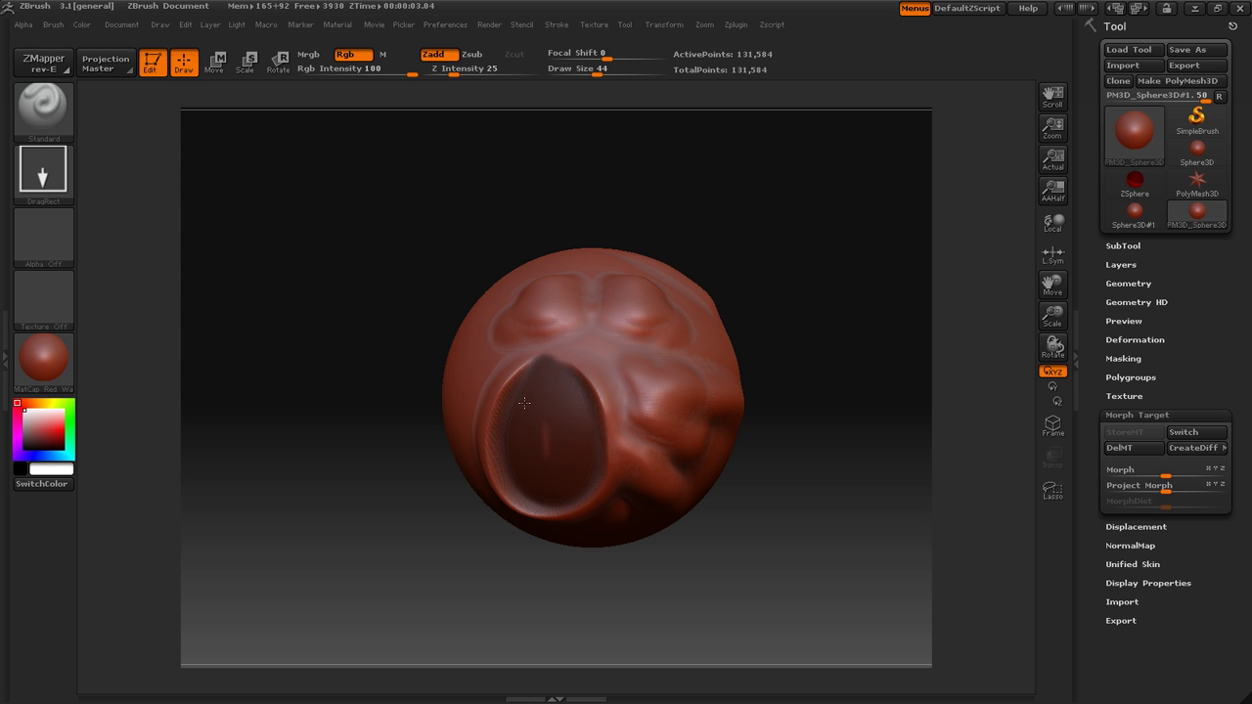
drag(599, 441, 550, 474)
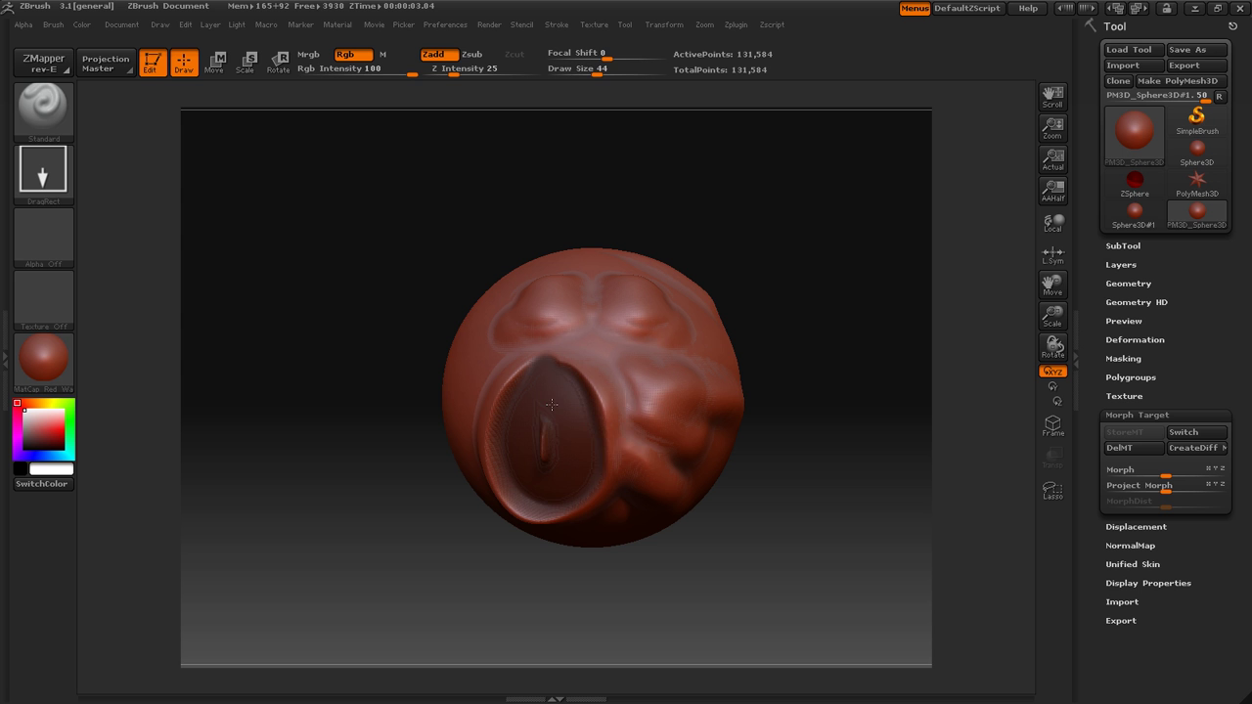
drag(551, 405, 572, 402)
key(ctrl+z)
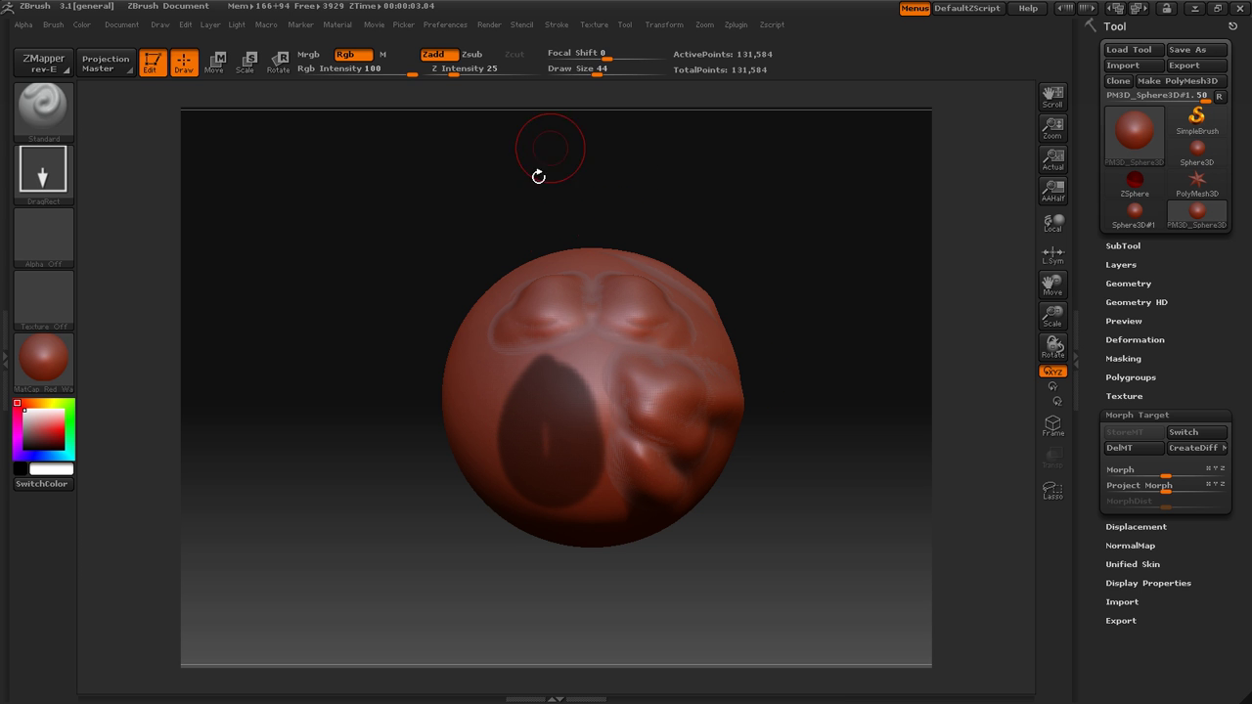
- Try masking the sculpted half with a rectangular mask and adding a soft mask shaped by Alpha 11
ctrl+drag(583, 133, 831, 543)
ctrl+drag(556, 152, 831, 587)
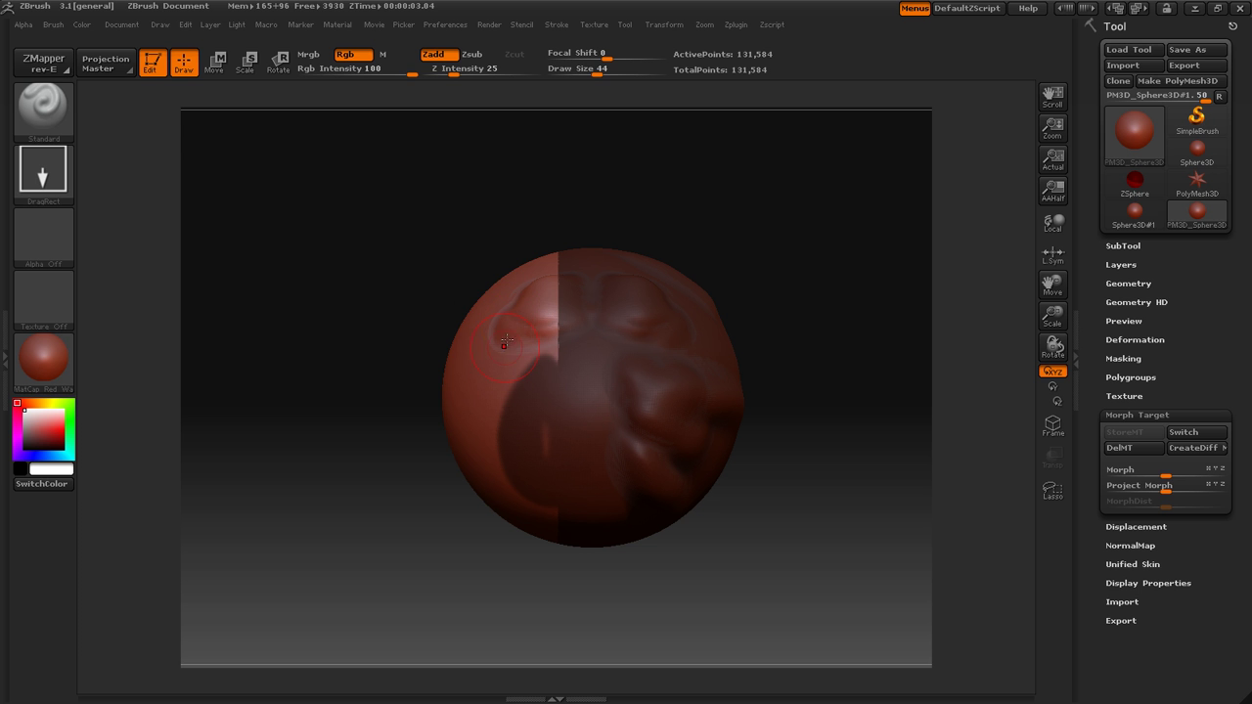
click(41, 247)
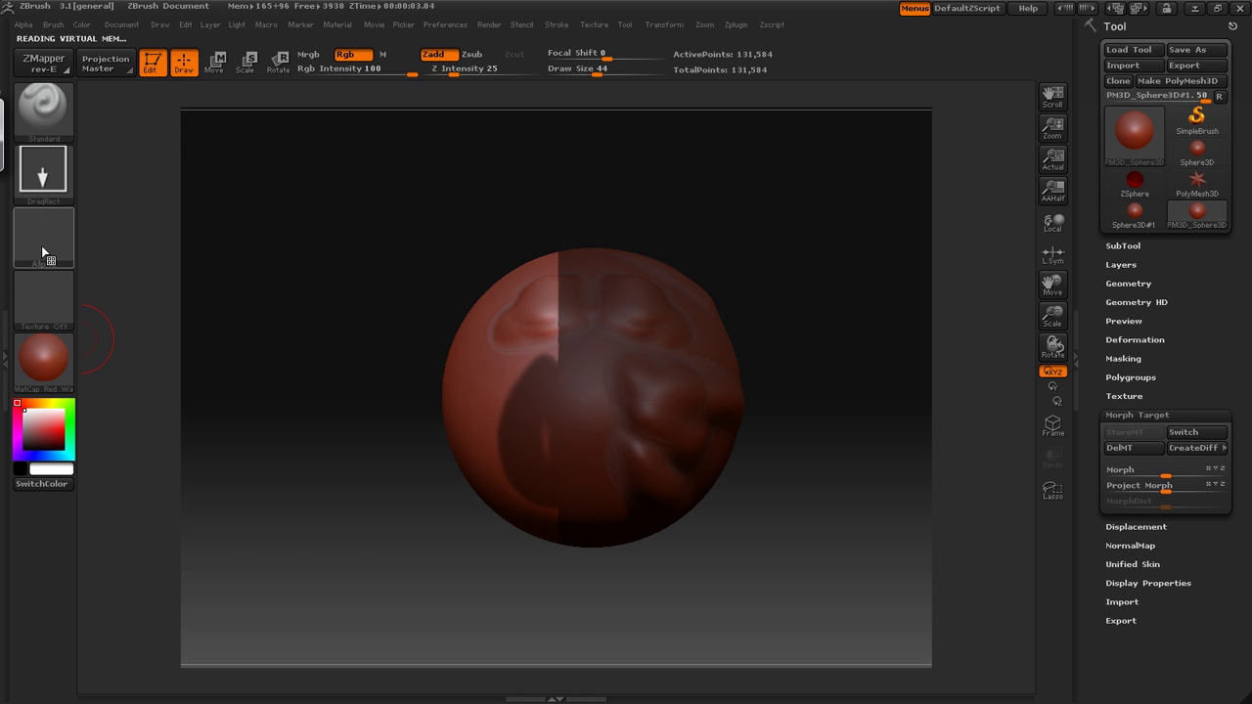
click(126, 290)
mouse_move(422, 177)
ctrl+mouse_down()
mouse_move(711, 567)
mouse_move(634, 574)
mouse_move(757, 533)
ctrl+mouse_up()
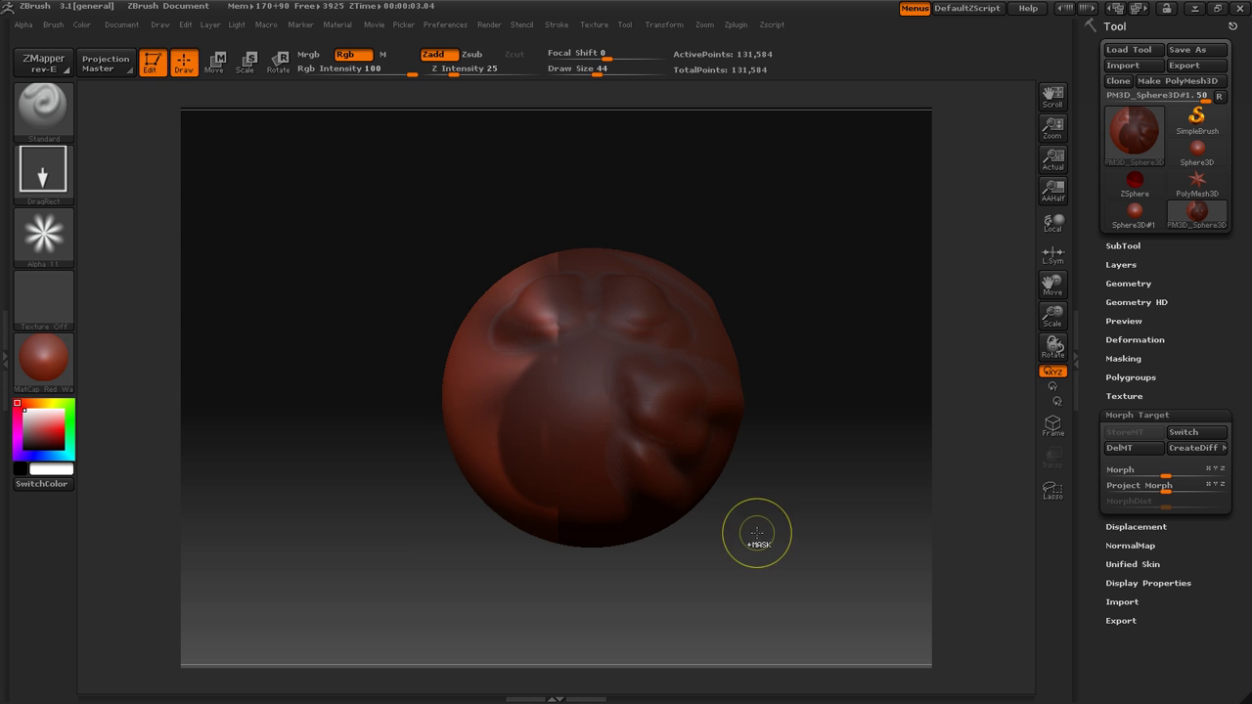
- Turn the alpha off and clear the entire mask from the sphere
click(43, 235)
click(126, 260)
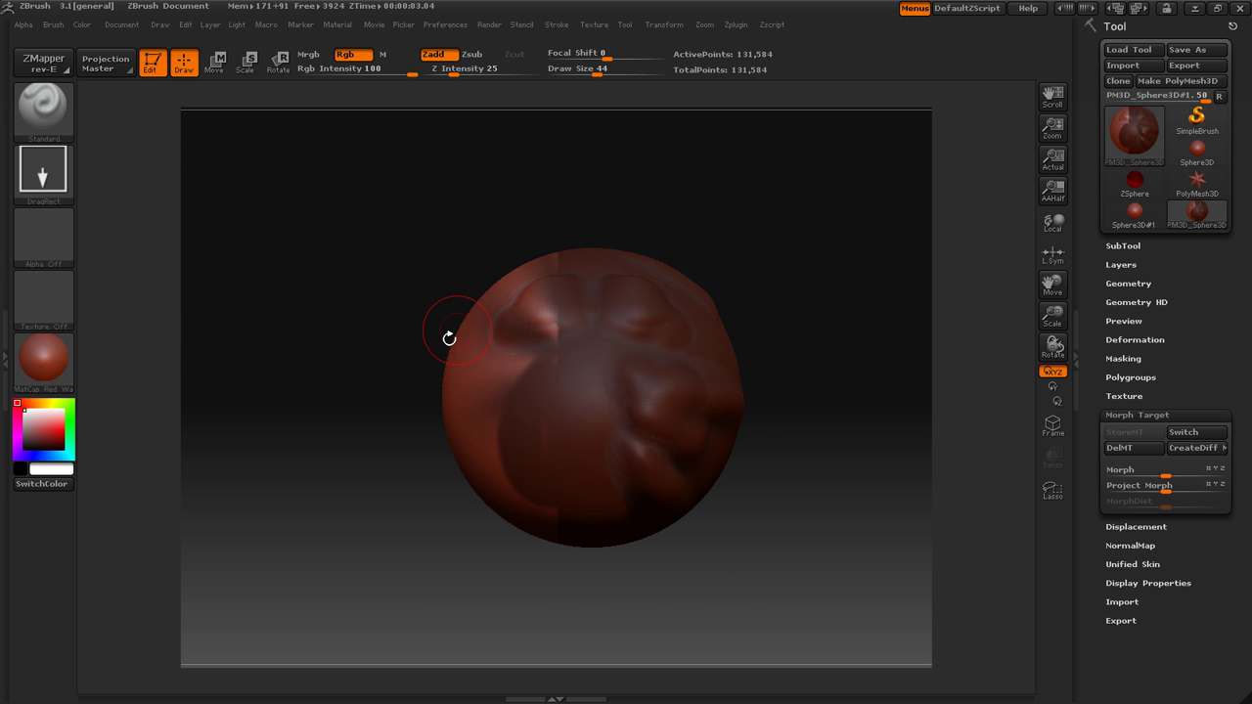
mouse_move(235, 284)
ctrl+mouse_down()
mouse_move(411, 450)
mouse_move(407, 475)
ctrl+mouse_up()
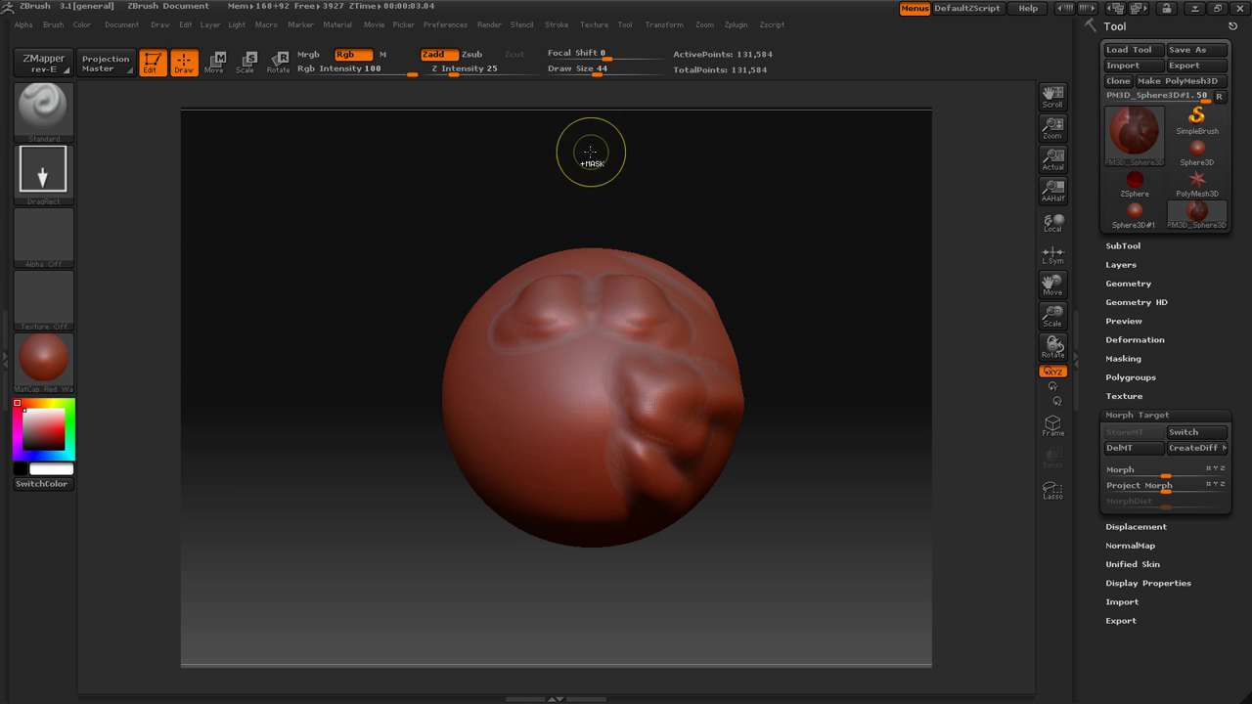
- Mask the sculpted right half and mirror its detail onto the other half with Smart ReSym on X, clearing the mask
mouse_move(585, 135)
ctrl+mouse_down()
mouse_move(623, 263)
mouse_move(829, 540)
mouse_move(939, 649)
mouse_move(909, 677)
mouse_move(873, 652)
ctrl+mouse_up()
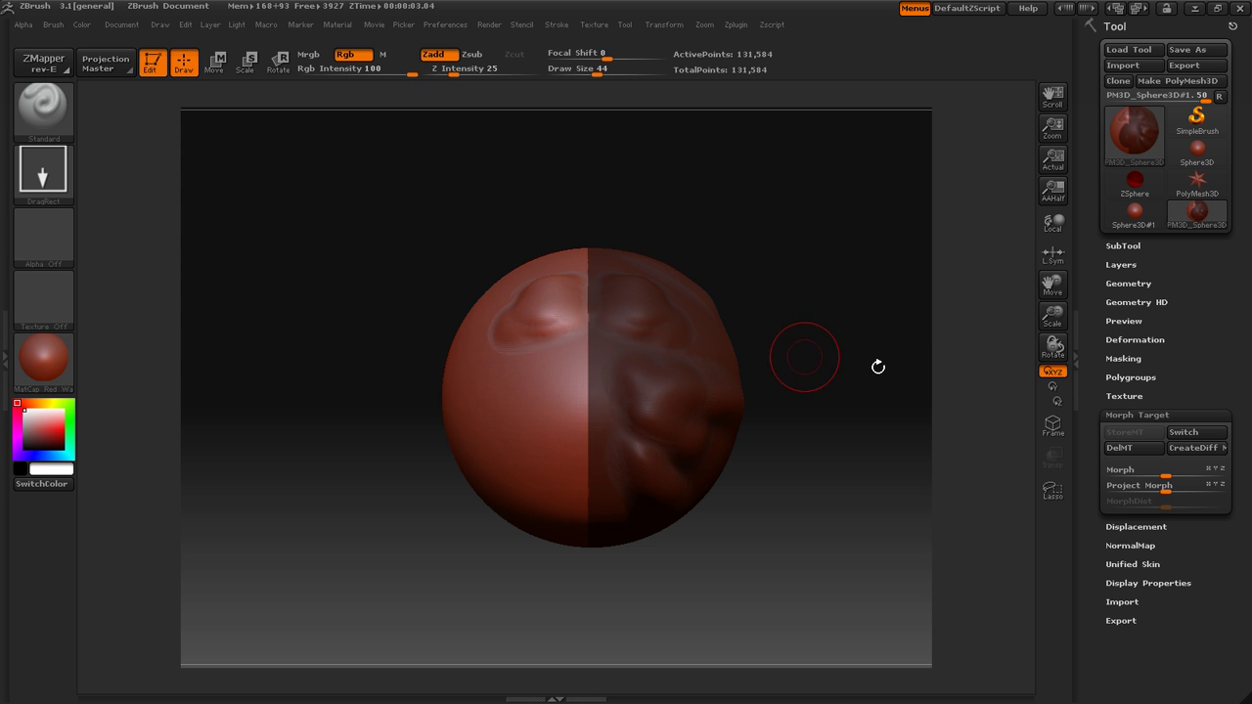
click(1139, 339)
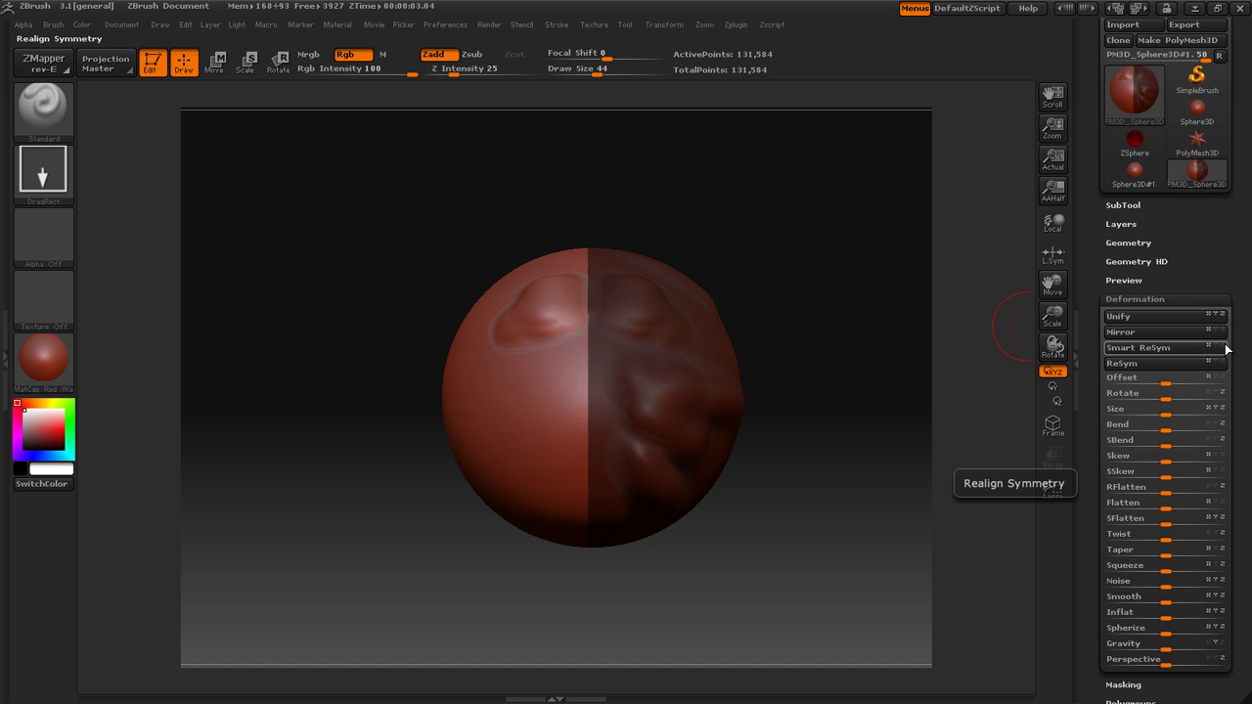
click(1169, 350)
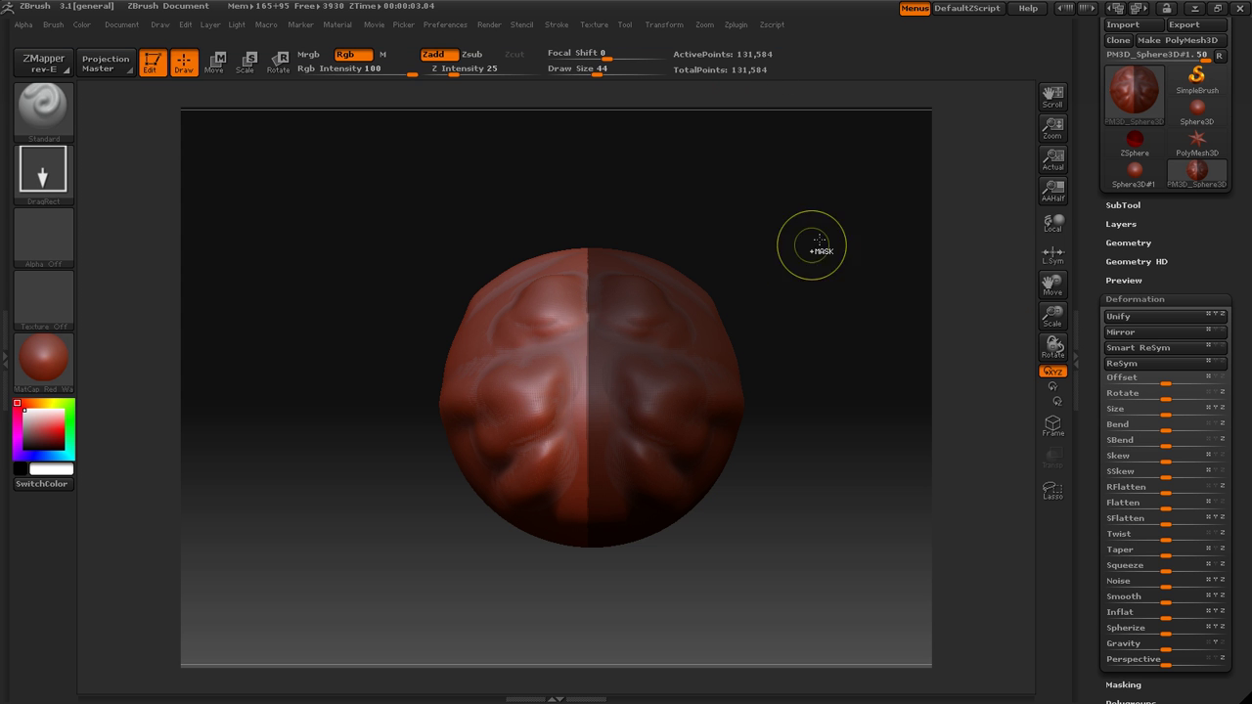
mouse_move(819, 240)
ctrl+mouse_down()
mouse_move(846, 293)
mouse_move(858, 287)
mouse_move(838, 329)
mouse_move(961, 281)
mouse_move(903, 199)
mouse_move(749, 263)
mouse_move(824, 326)
mouse_move(877, 163)
mouse_move(831, 286)
mouse_move(777, 192)
mouse_move(769, 265)
mouse_move(811, 291)
mouse_move(822, 282)
ctrl+mouse_up()
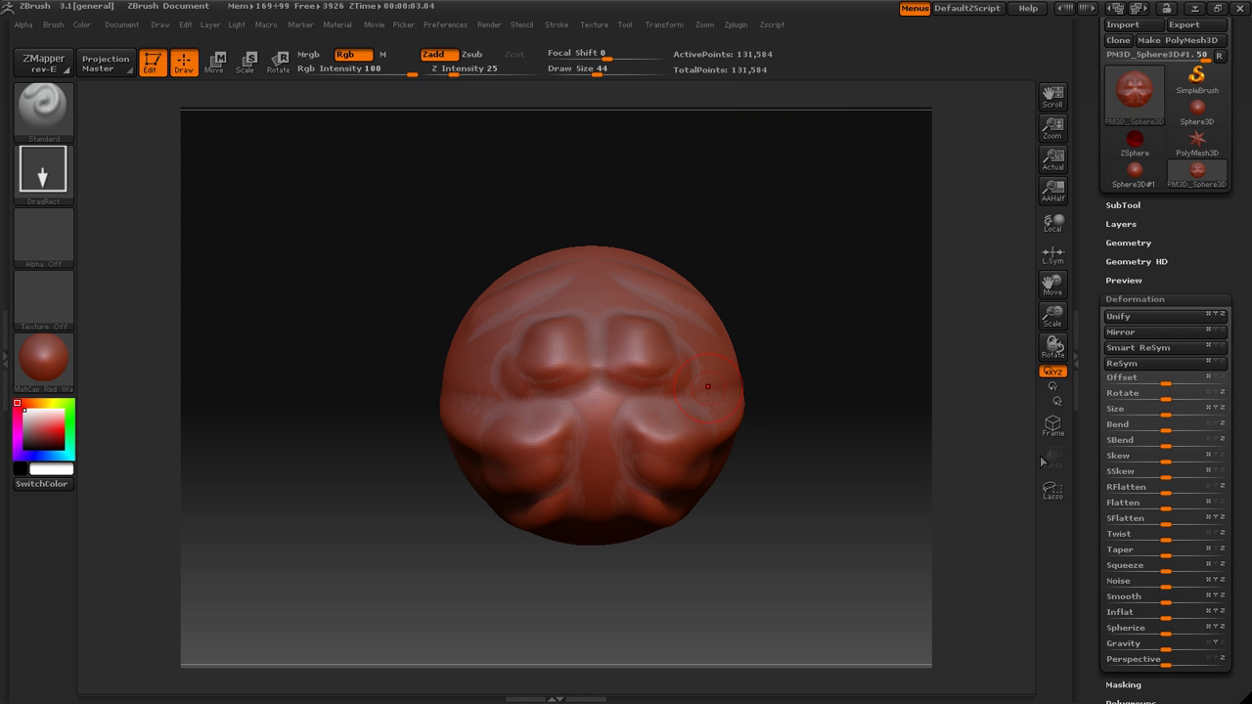
mouse_move(238, 377)
mouse_down()
mouse_move(355, 254)
mouse_move(464, 285)
mouse_move(246, 363)
mouse_move(822, 285)
mouse_move(864, 179)
mouse_move(796, 394)
mouse_move(874, 421)
mouse_move(866, 245)
mouse_up()
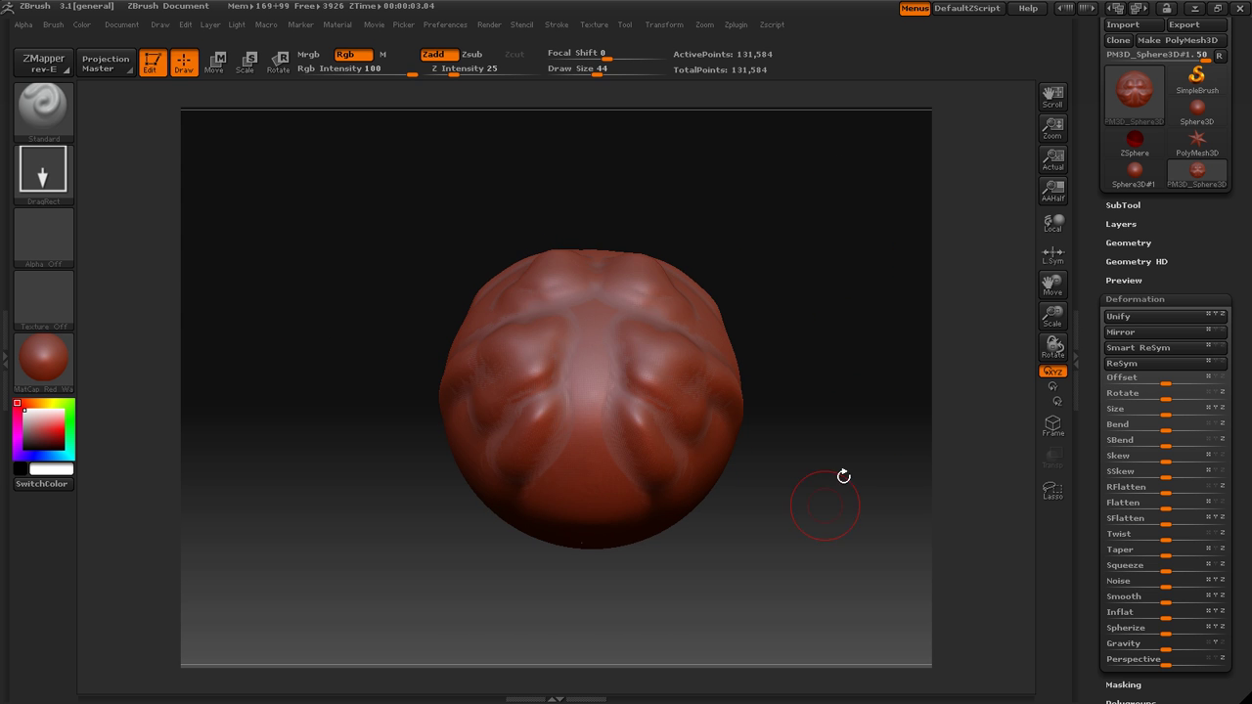
mouse_move(839, 350)
mouse_down()
mouse_move(819, 388)
mouse_move(801, 282)
mouse_move(881, 221)
mouse_move(788, 380)
mouse_move(880, 257)
mouse_move(1037, 270)
mouse_up()
click(1138, 298)
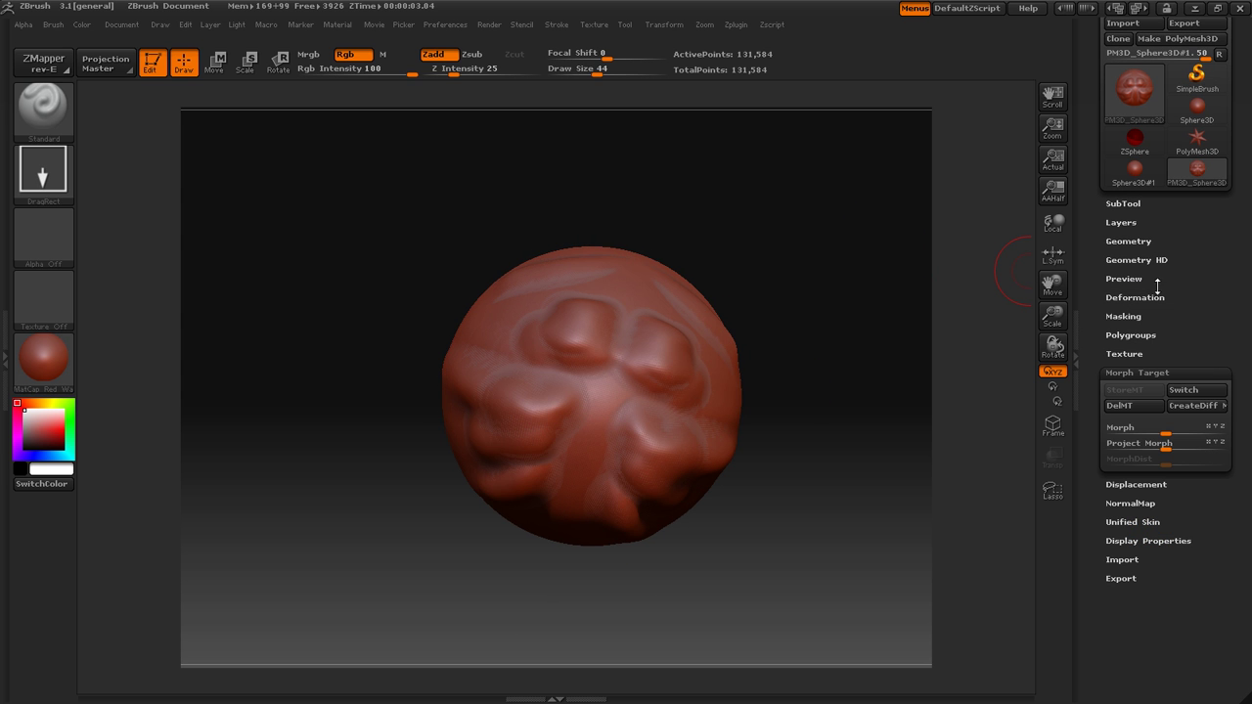
drag(877, 290, 842, 331)
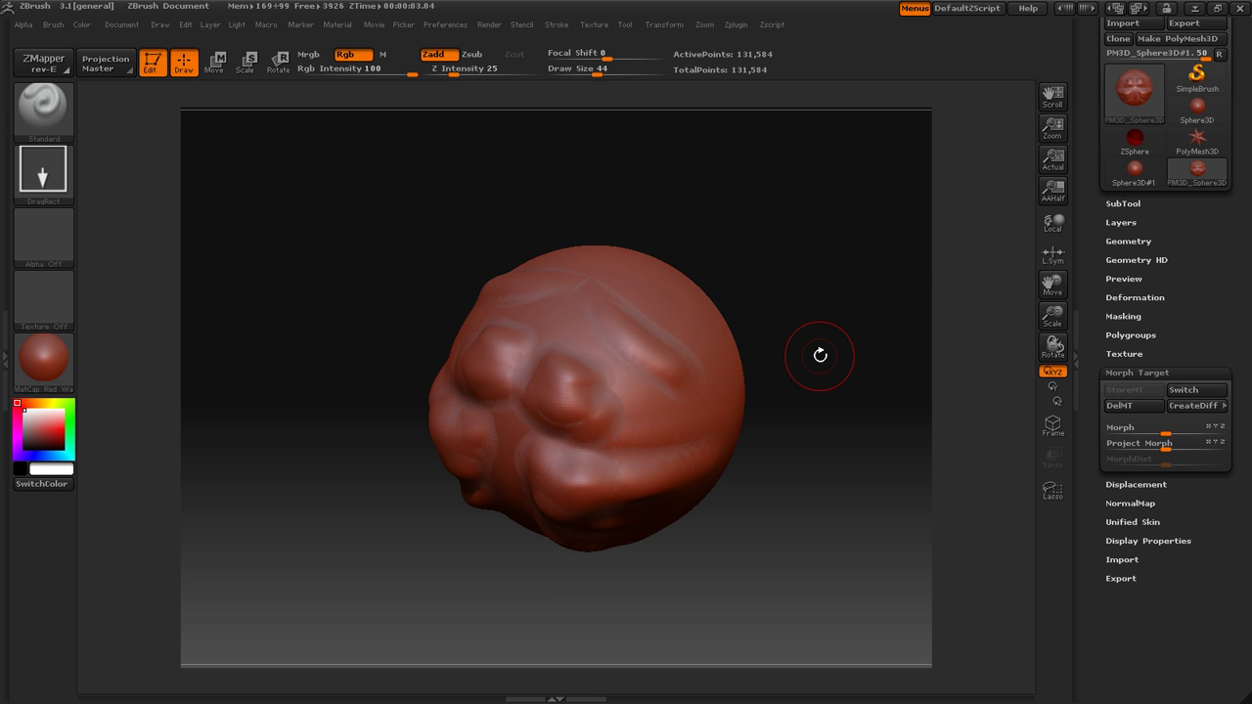